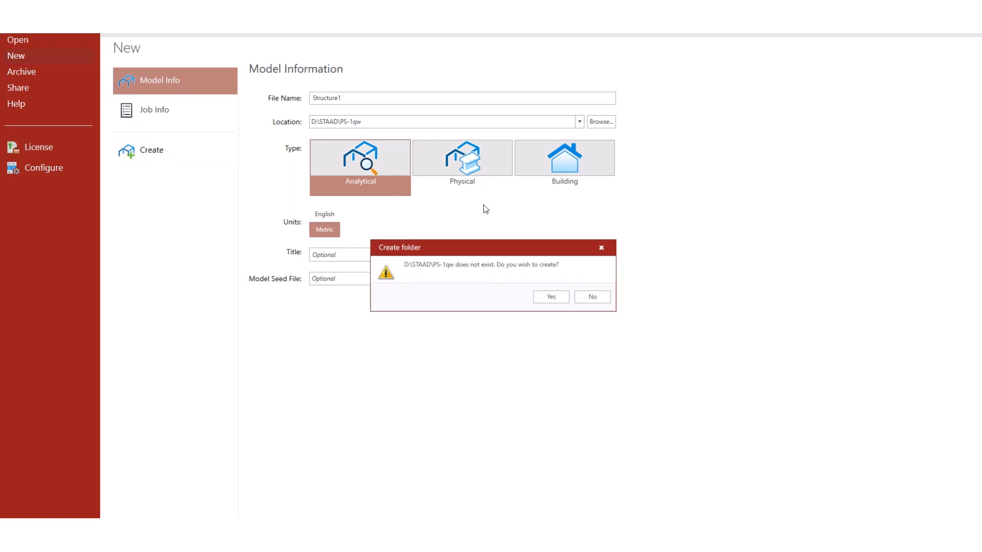
Create the model in a new D:\STAAD\PS-1qw folder and draw a 5 m column with a 1 m horizontal beam from its top on a beam grid.
{"action": "left_click", "coordinate": [556, 301]}
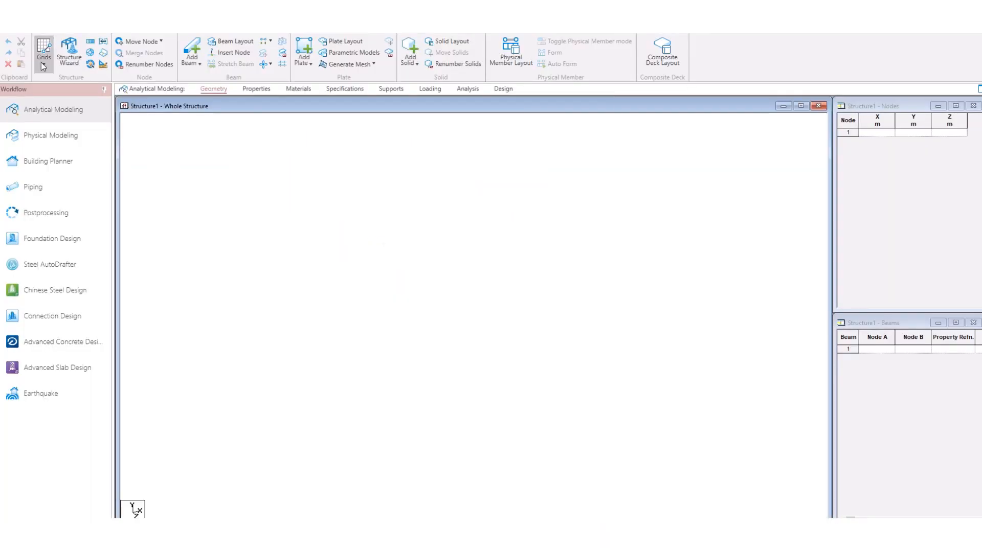
{"action": "left_click", "coordinate": [44, 66]}
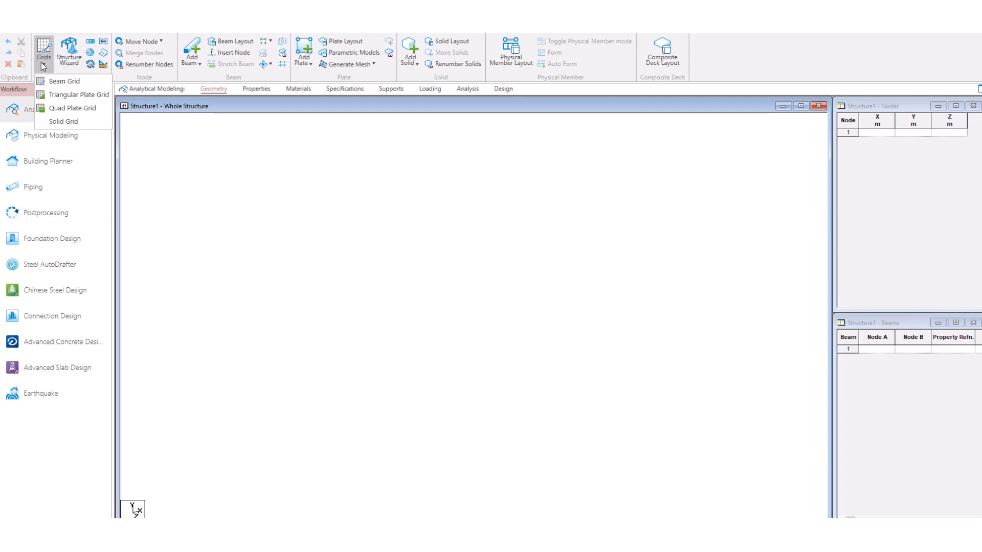
{"action": "left_click", "coordinate": [59, 81]}
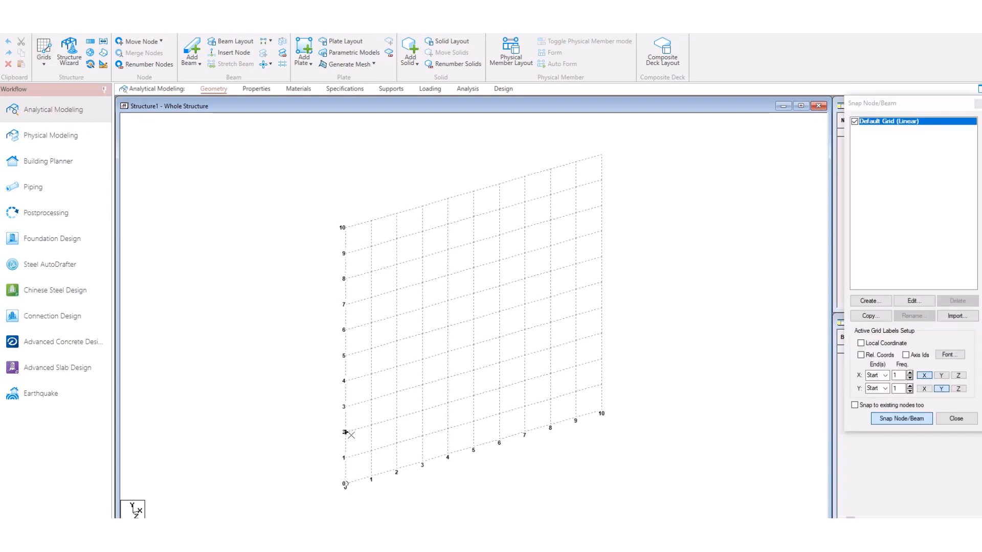
{"action": "left_click", "coordinate": [345, 484]}
{"action": "left_click", "coordinate": [345, 355]}
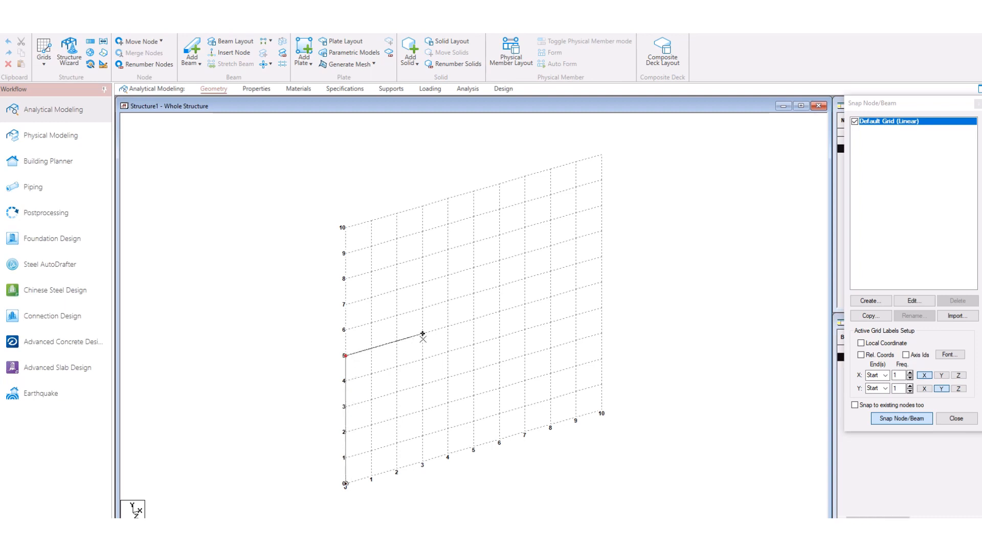
{"action": "left_click", "coordinate": [372, 349]}
{"action": "key", "text": "Escape"}
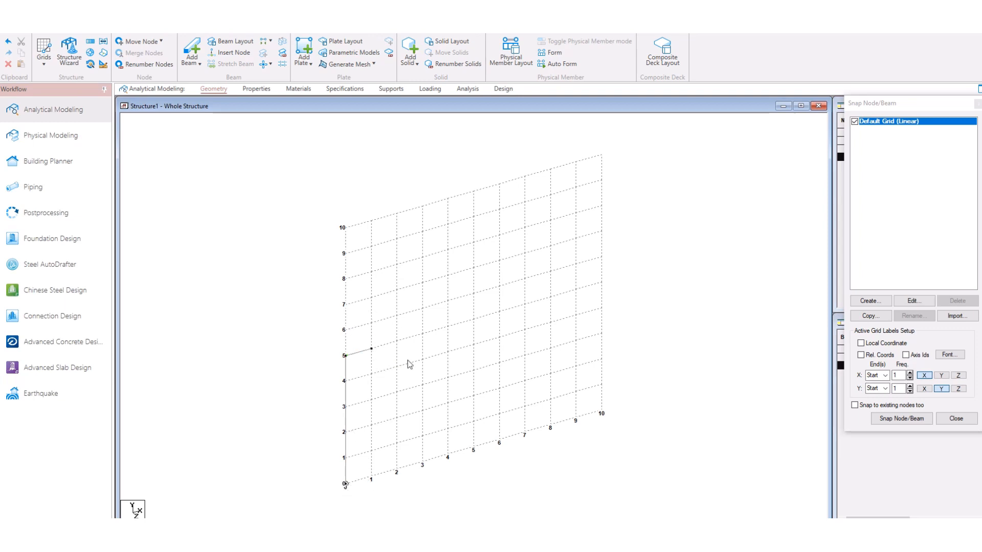
Add the American W Shape W4X13 as a single steel section from the section database.
{"action": "left_click", "coordinate": [256, 89]}
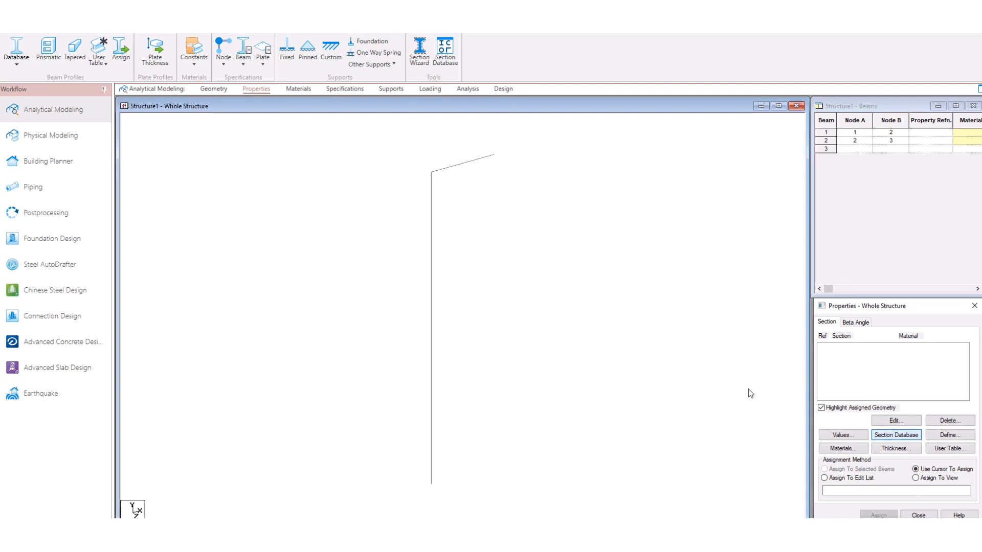
{"action": "left_click", "coordinate": [896, 436]}
{"action": "left_click_drag", "start_coordinate": [528, 232], "coordinate": [530, 289]}
{"action": "left_click", "coordinate": [494, 284]}
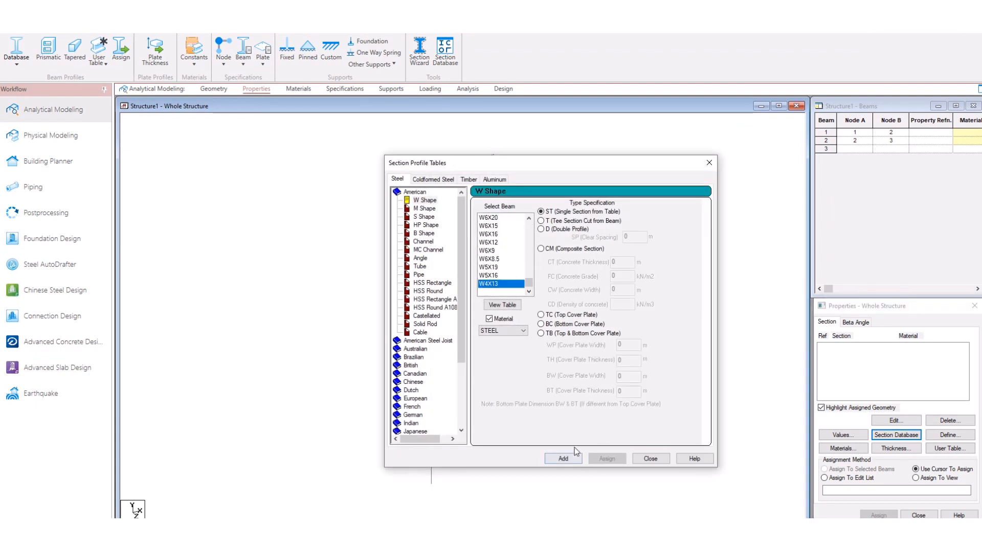
{"action": "left_click", "coordinate": [563, 460]}
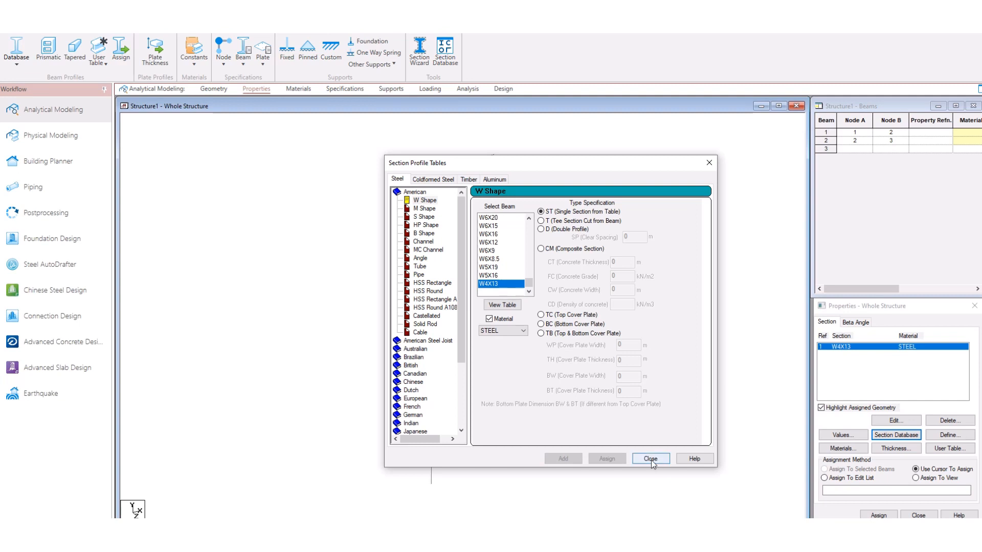
{"action": "left_click", "coordinate": [650, 460]}
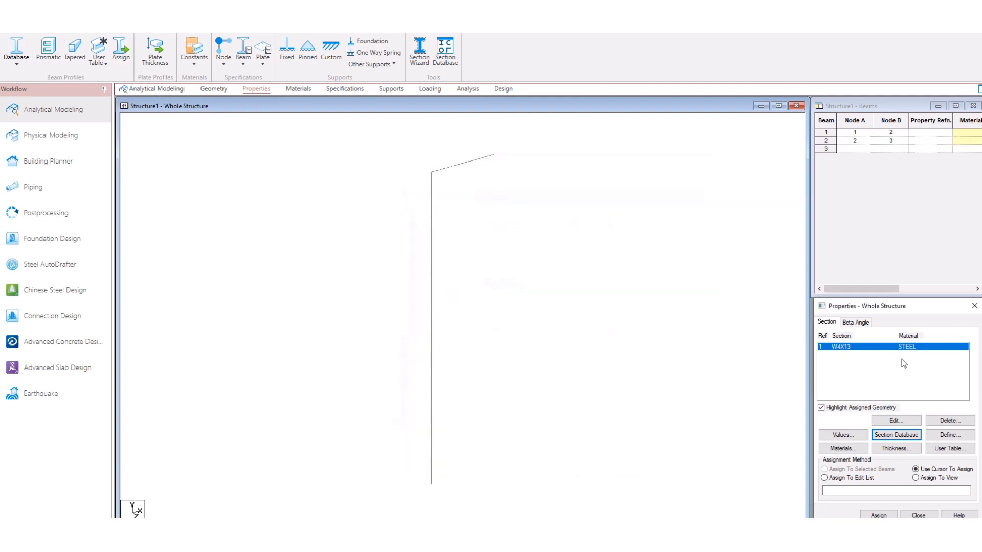
Assign the W4X13 section to all members in the view.
{"action": "left_click", "coordinate": [916, 479]}
{"action": "left_click", "coordinate": [878, 515]}
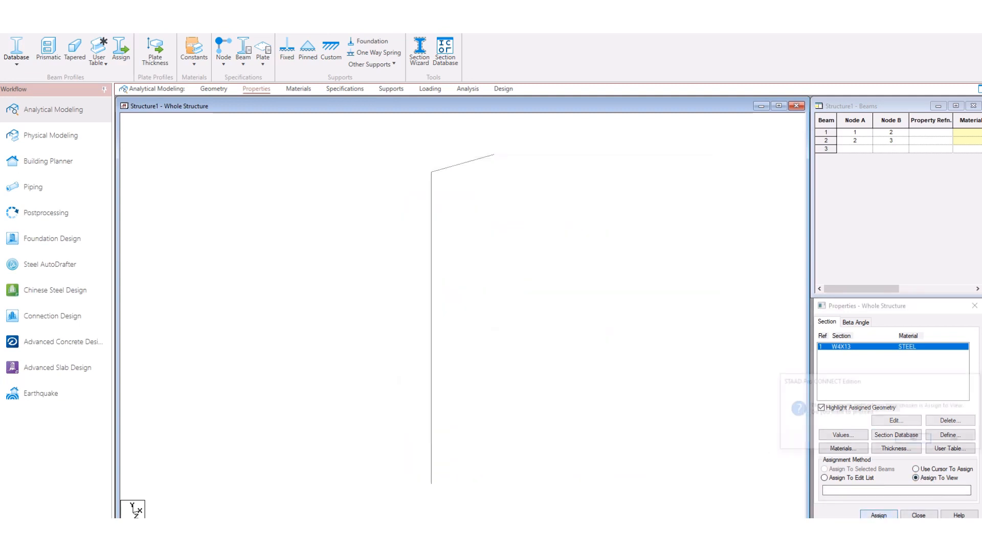
{"action": "left_click", "coordinate": [915, 439]}
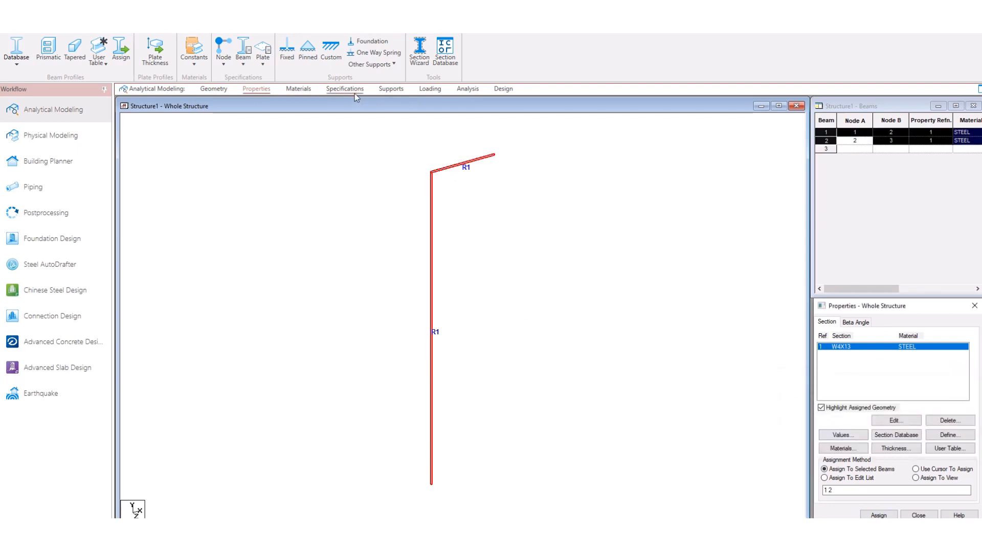
Create a fixed support and assign it to the node at the column's base.
{"action": "left_click", "coordinate": [390, 89]}
{"action": "left_click", "coordinate": [903, 441]}
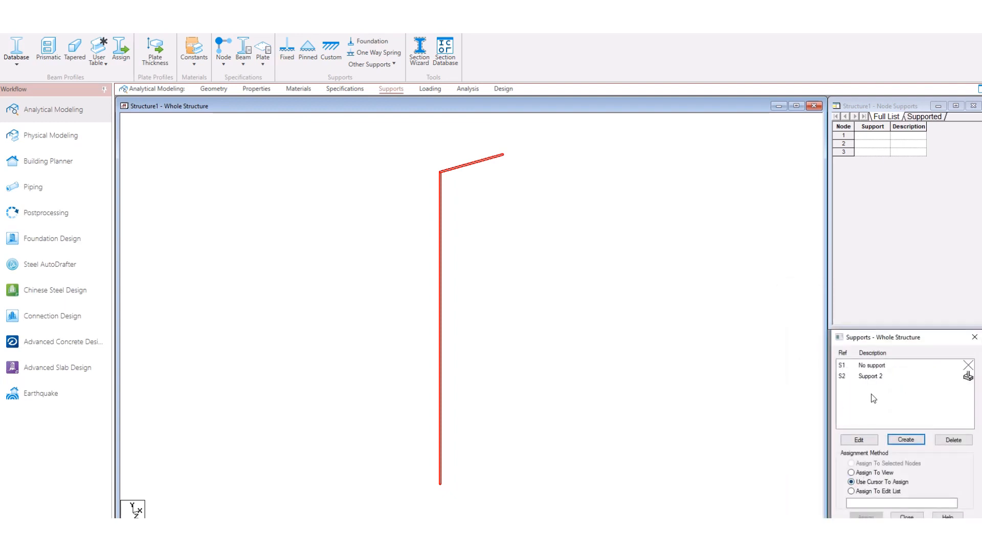
{"action": "left_click", "coordinate": [865, 377]}
{"action": "left_click_drag", "start_coordinate": [426, 475], "coordinate": [470, 503]}
{"action": "left_click", "coordinate": [866, 516]}
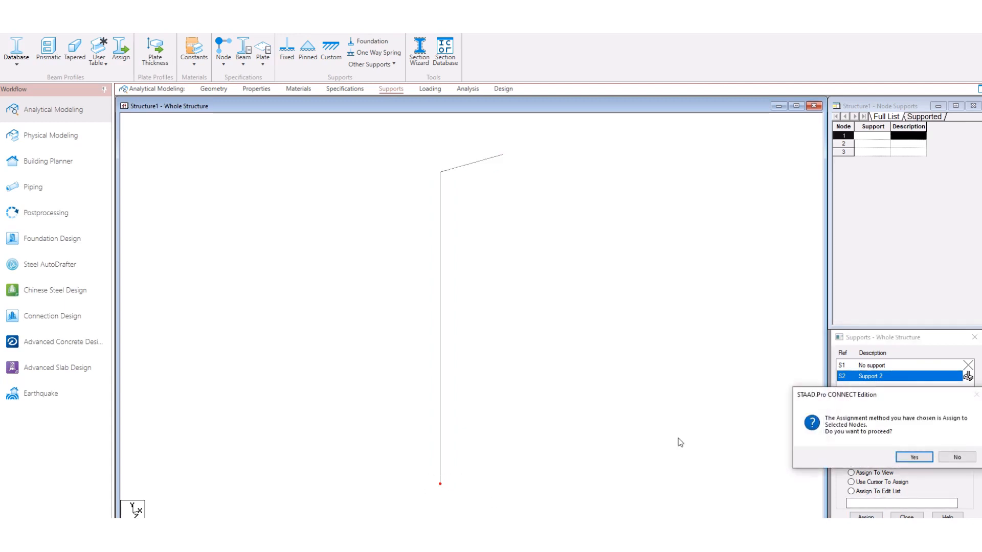
{"action": "left_click", "coordinate": [903, 455]}
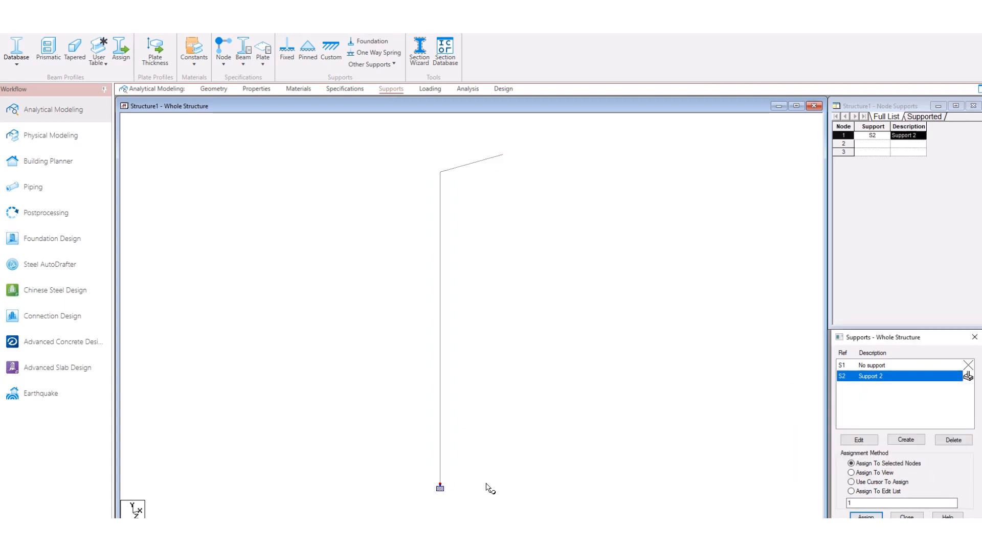
Create a primary load case titled LOAD CASE 1 with loading type None.
{"action": "left_click", "coordinate": [425, 89]}
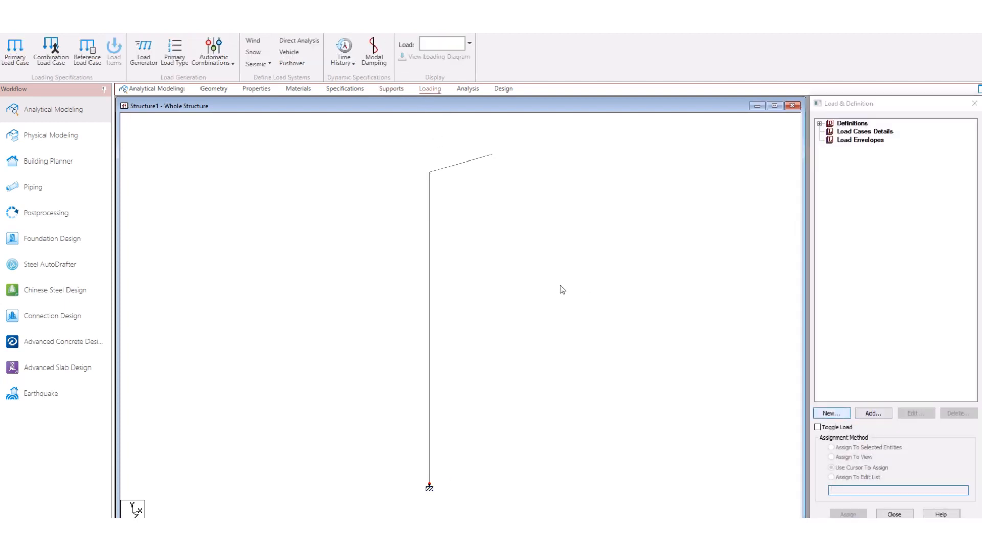
{"action": "left_click", "coordinate": [348, 155]}
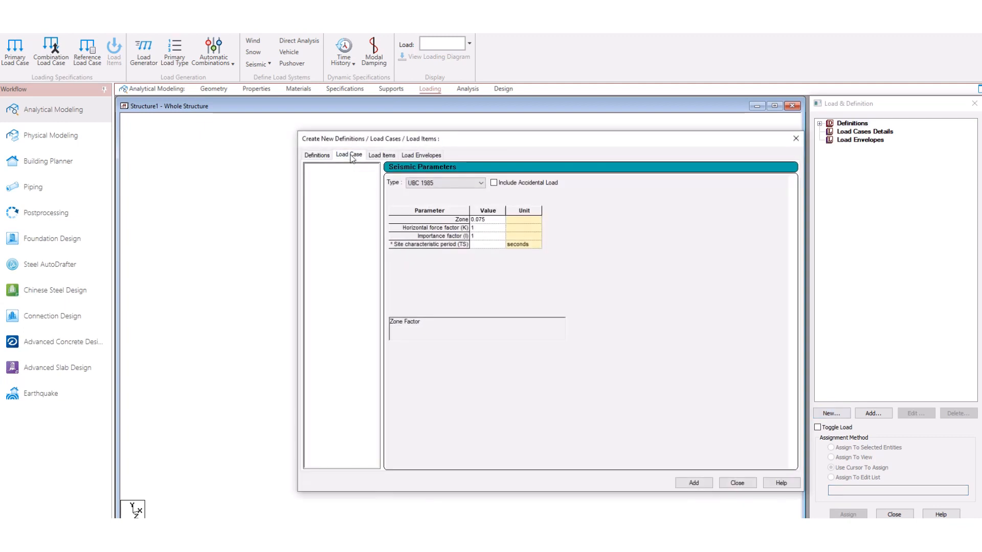
{"action": "left_click", "coordinate": [696, 484]}
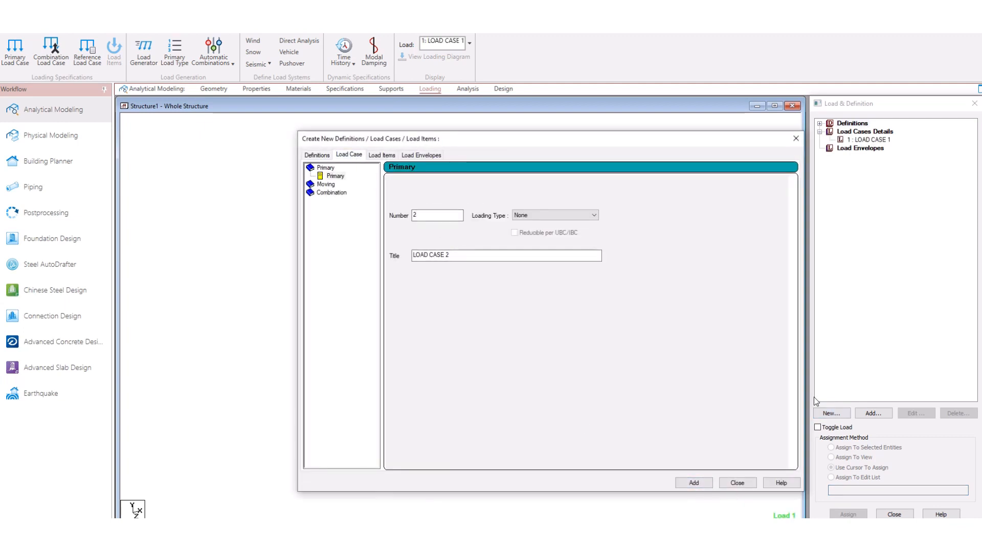
{"action": "left_click", "coordinate": [737, 483]}
Add a nodal load with Fz of -10 kN to LOAD CASE 1.
{"action": "left_click", "coordinate": [869, 140]}
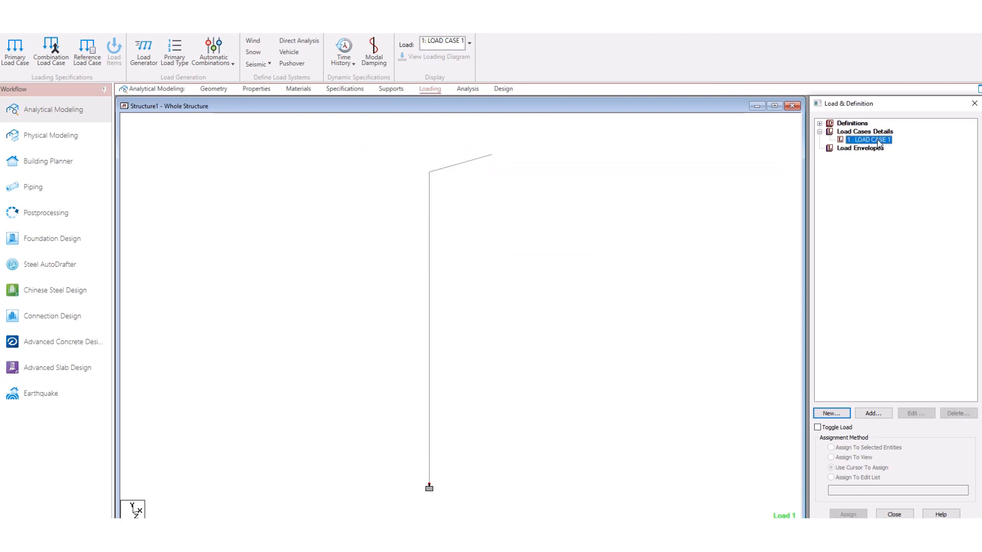
{"action": "left_click", "coordinate": [873, 413]}
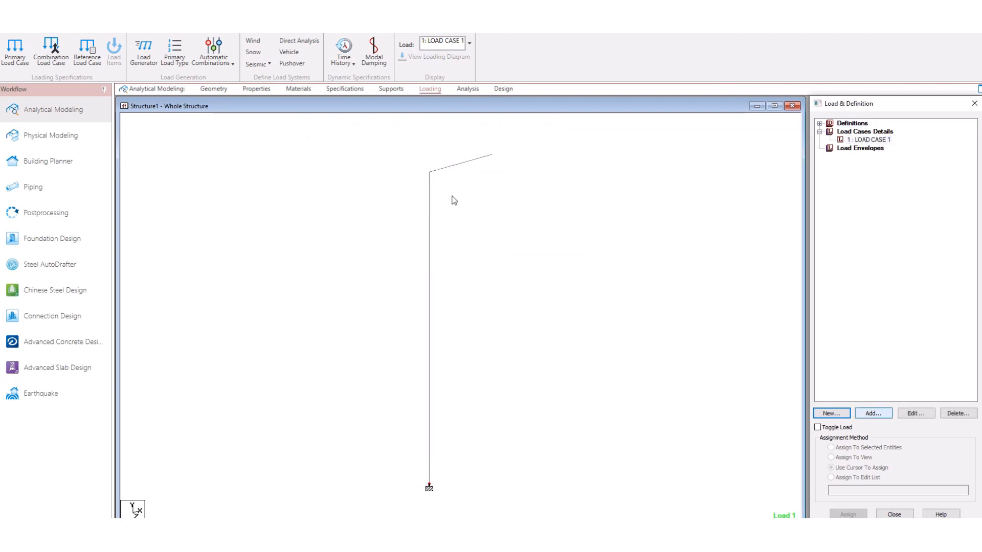
{"action": "left_click", "coordinate": [327, 180]}
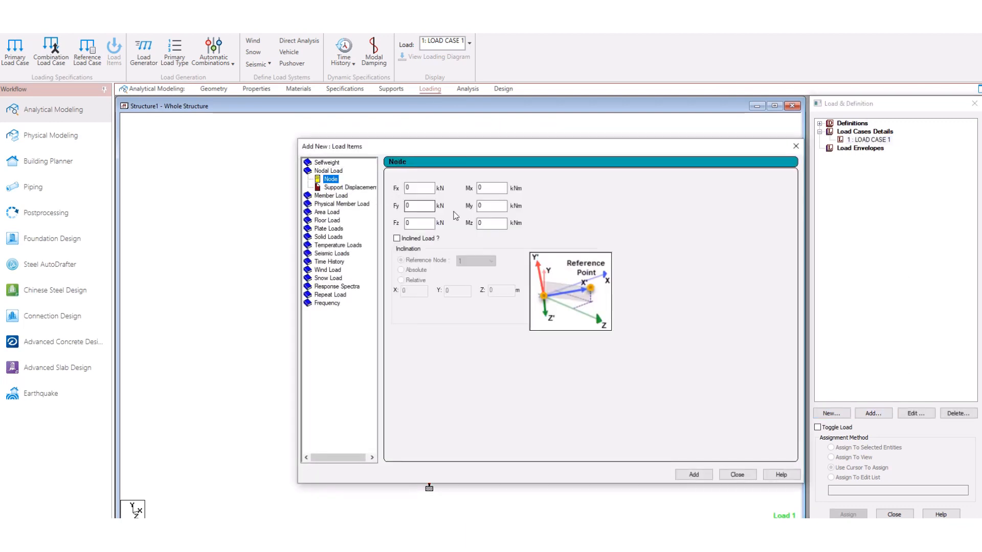
{"action": "left_click", "coordinate": [421, 221]}
{"action": "left_click_drag", "start_coordinate": [422, 221], "coordinate": [385, 223]}
{"action": "type", "text": "-10"}
{"action": "left_click", "coordinate": [693, 475]}
{"action": "left_click", "coordinate": [737, 475]}
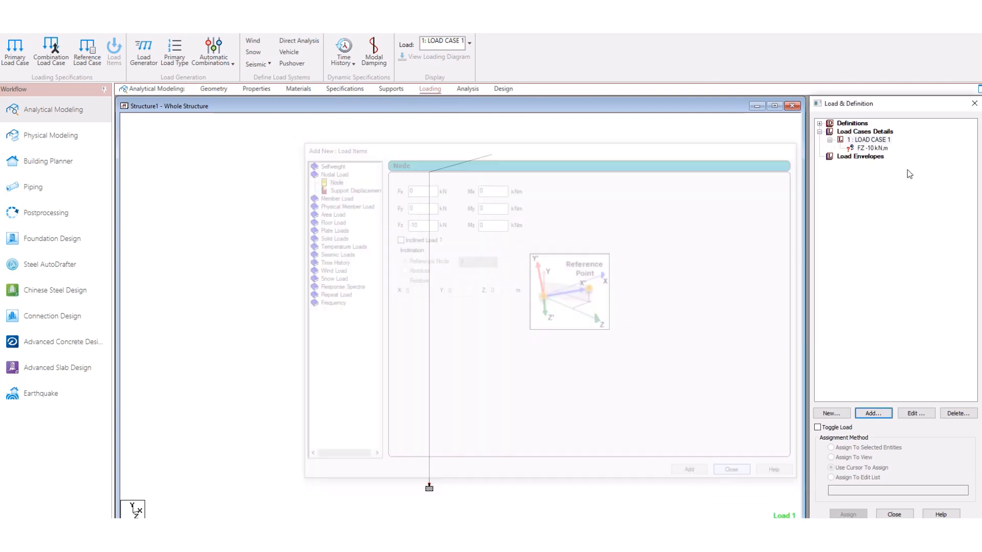
Assign the -10 kN nodal load to the free end node of the horizontal beam using the cursor.
{"action": "left_click", "coordinate": [872, 148]}
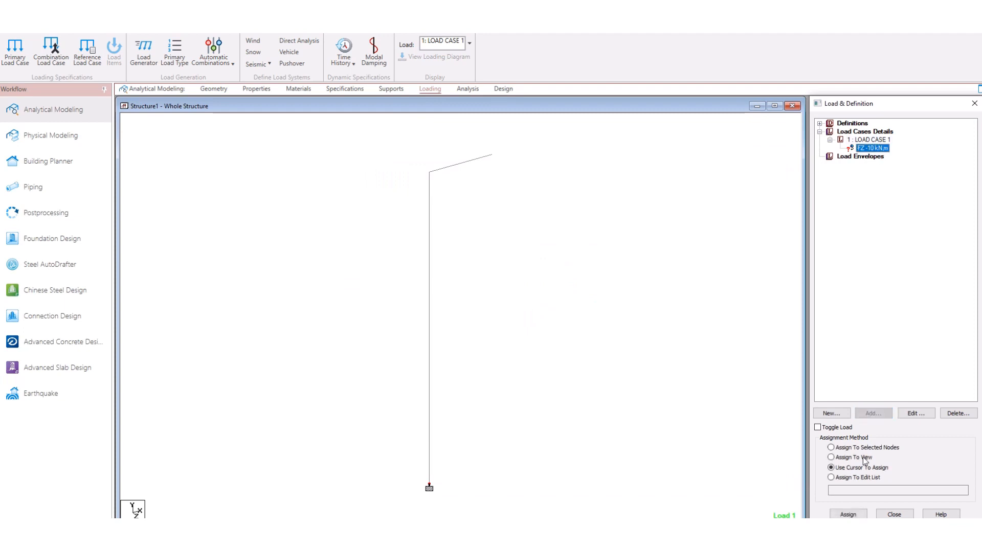
{"action": "left_click", "coordinate": [848, 514]}
{"action": "left_click", "coordinate": [493, 155]}
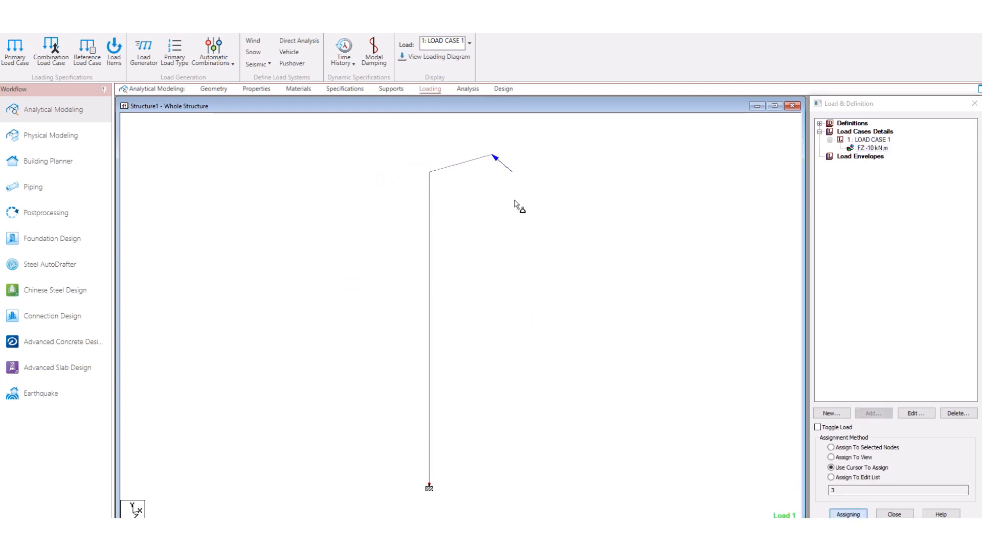
Edit the assigned nodal load so that Fy is -10 kN and Fz is 0.
{"action": "left_click", "coordinate": [872, 148]}
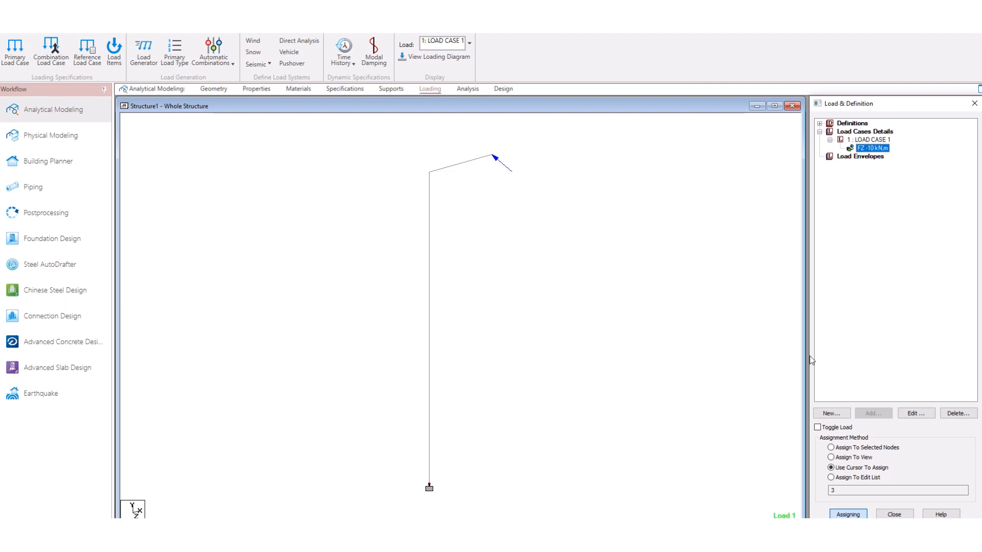
{"action": "left_click", "coordinate": [916, 414]}
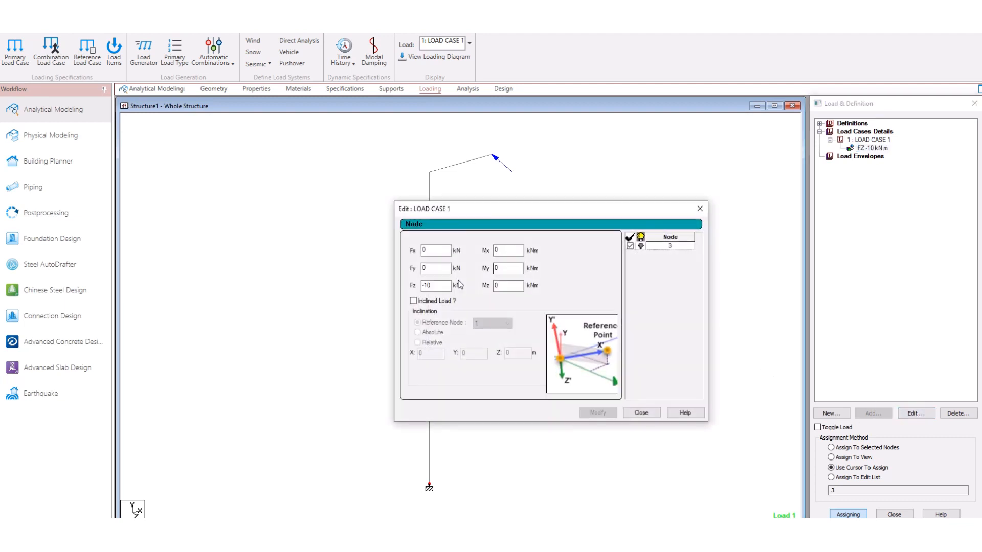
{"action": "double_click", "coordinate": [434, 269]}
{"action": "type", "text": "-10"}
{"action": "key", "text": "Tab"}
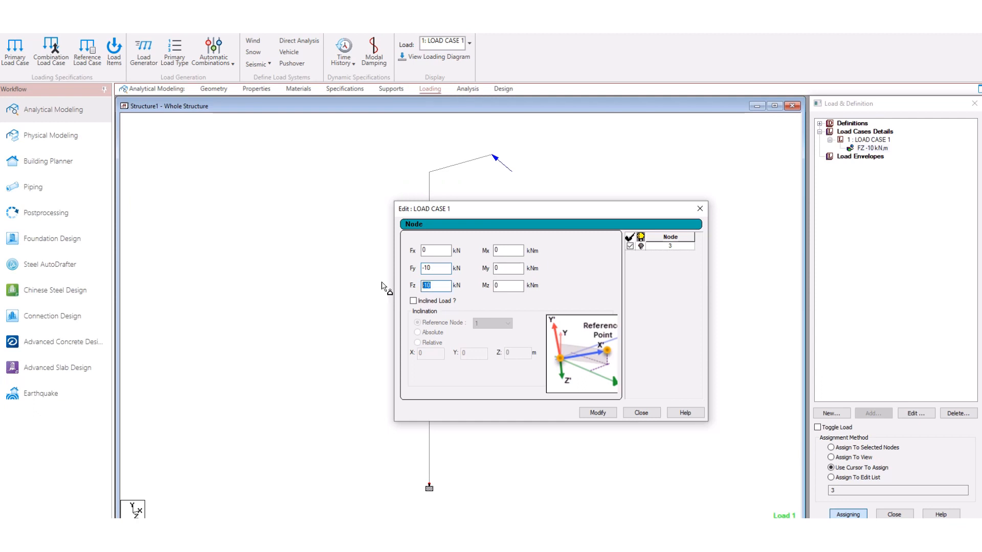
{"action": "type", "text": "0"}
{"action": "left_click", "coordinate": [598, 412]}
{"action": "left_click", "coordinate": [642, 413]}
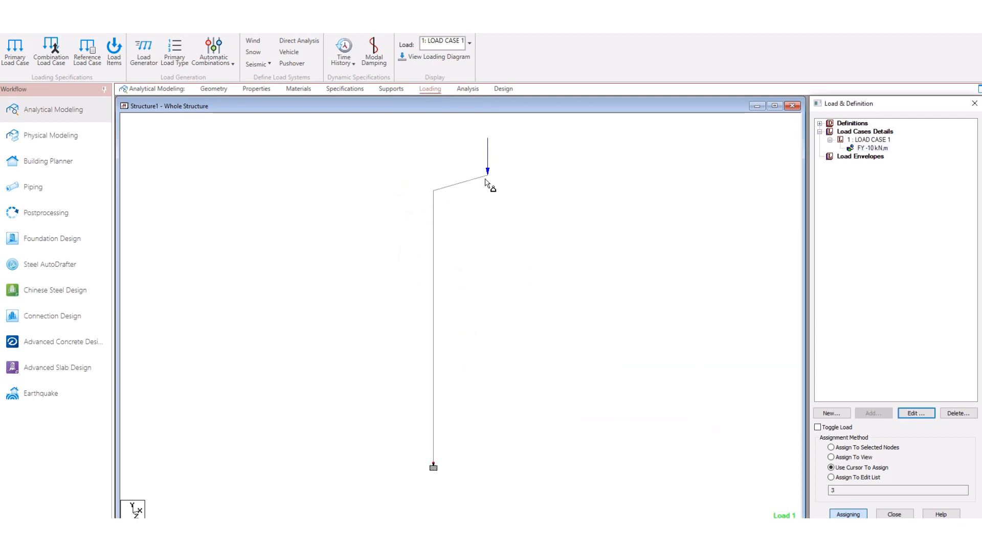
Add a Perform Analysis command with the No Print option.
{"action": "left_click", "coordinate": [468, 89]}
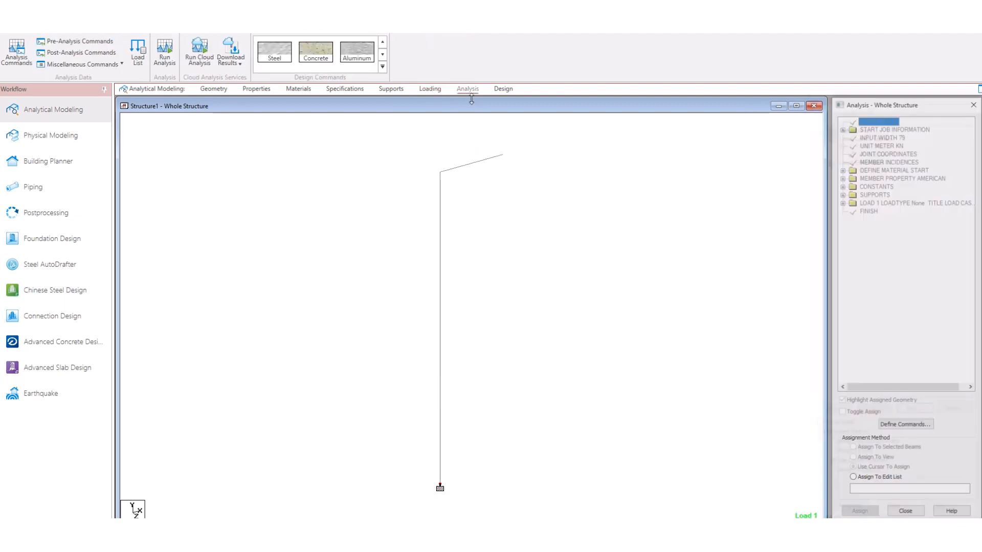
{"action": "left_click", "coordinate": [904, 426]}
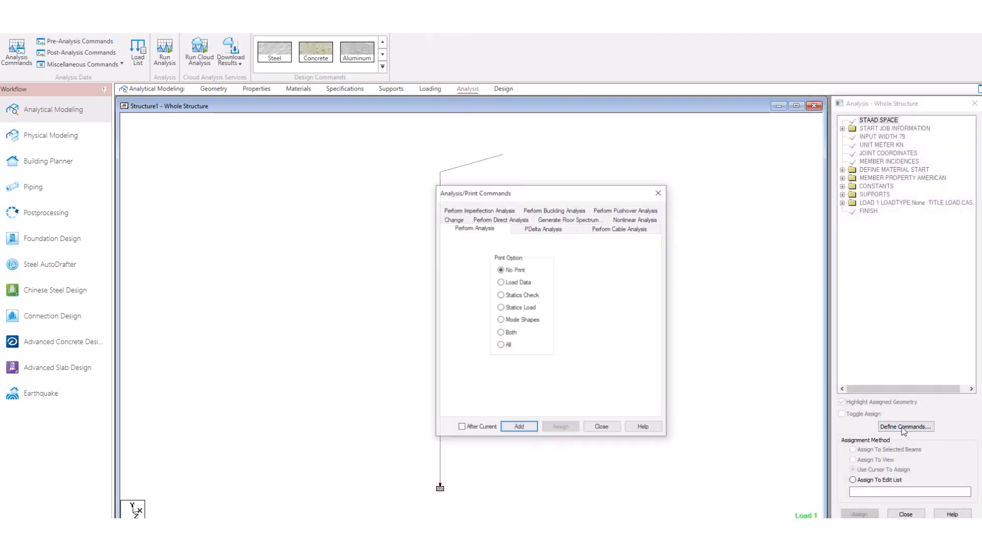
{"action": "left_click", "coordinate": [519, 427]}
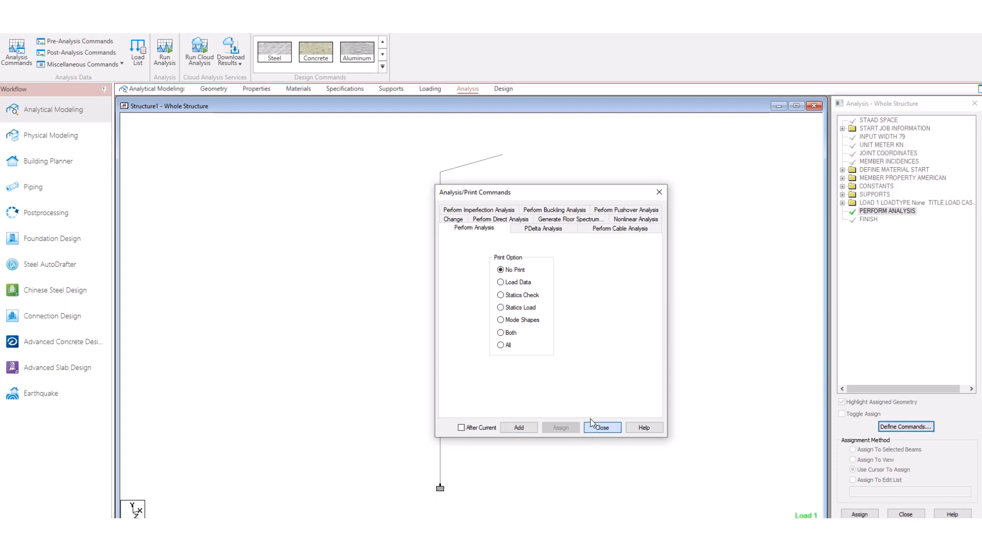
{"action": "left_click", "coordinate": [602, 428]}
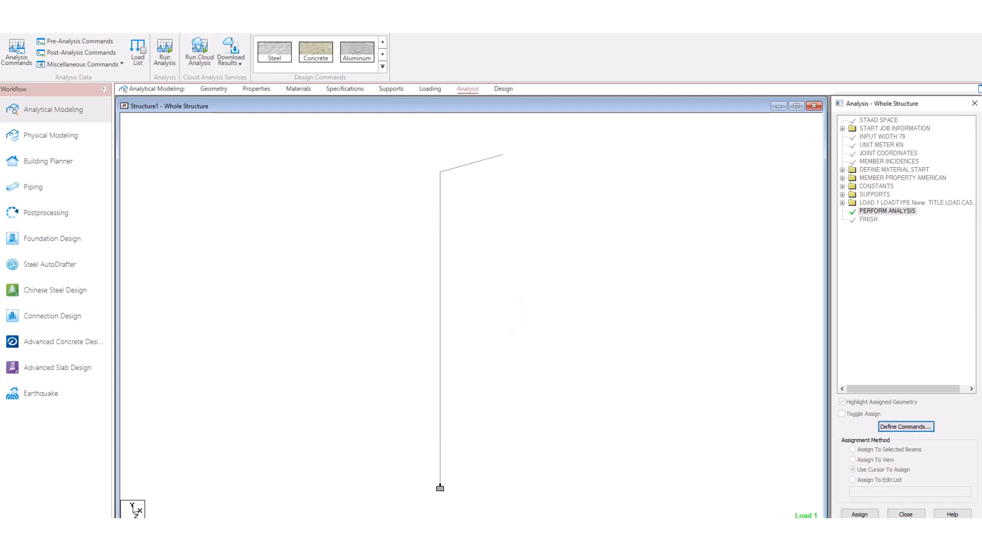
Run the structural analysis and close its report once it has completed.
{"action": "left_click", "coordinate": [172, 58]}
{"action": "left_click", "coordinate": [492, 331]}
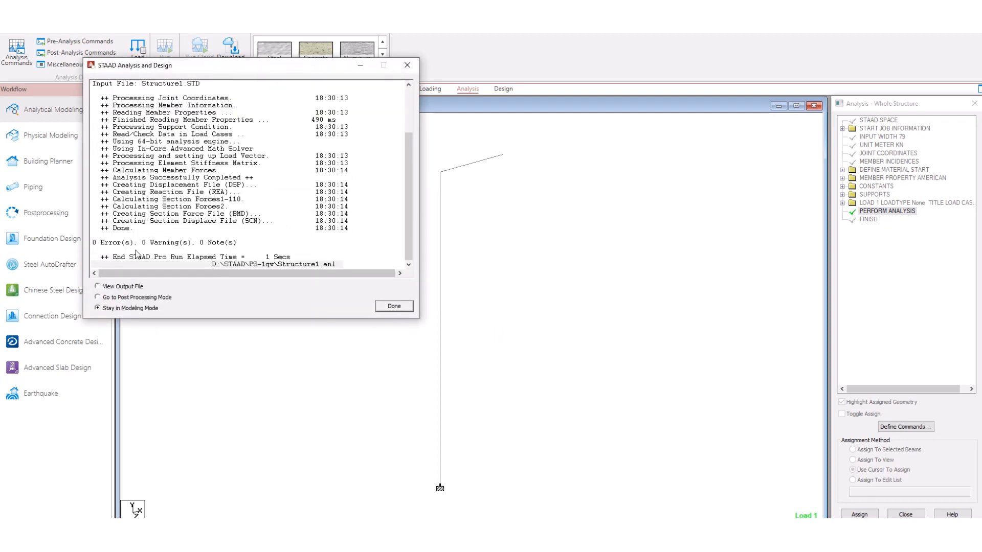
{"action": "left_click", "coordinate": [136, 244]}
{"action": "left_click", "coordinate": [394, 305]}
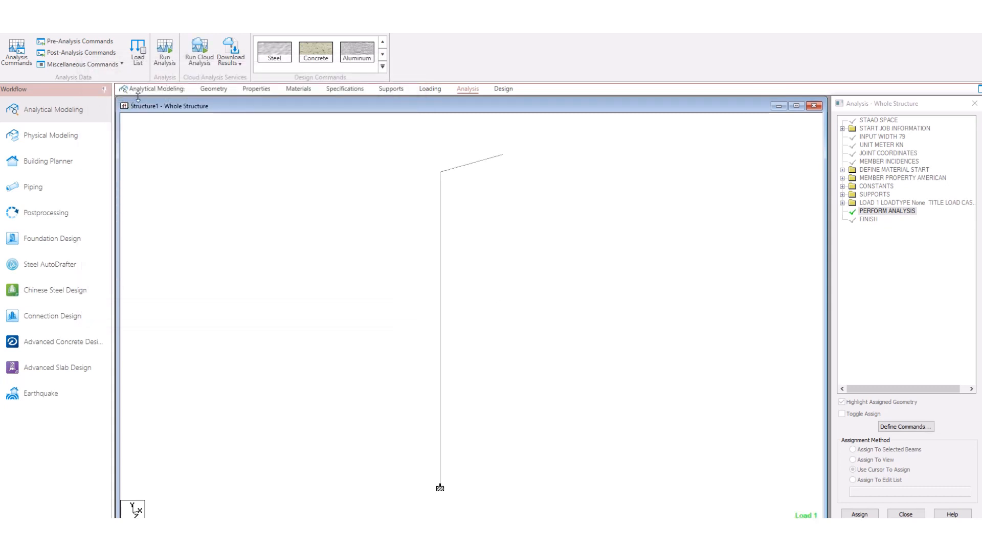
Open the displacement results for LOAD CASE 1 in the postprocessing workflow.
{"action": "left_click", "coordinate": [65, 226]}
{"action": "left_click", "coordinate": [510, 360]}
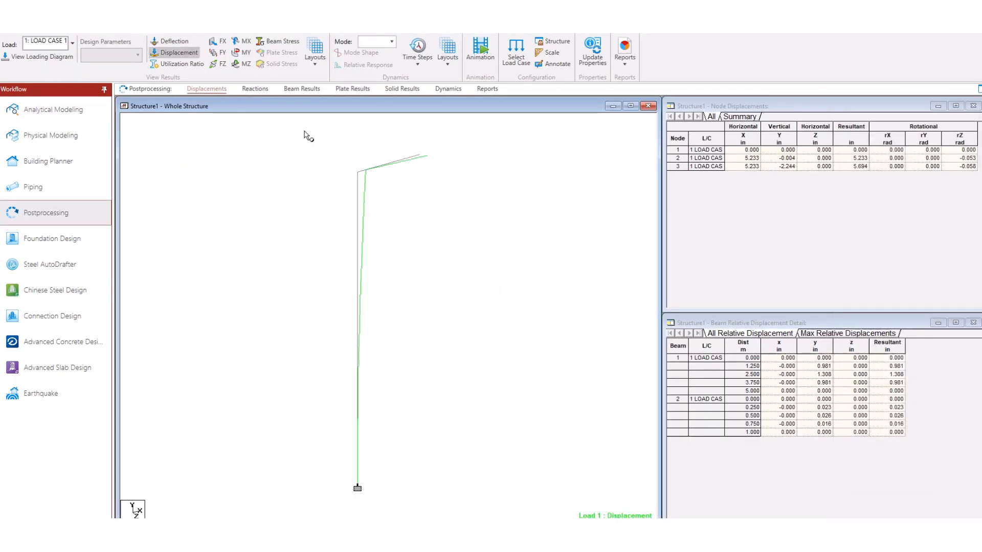
View the displaced structure from the front and open the beam results for LOAD CASE 1.
{"action": "left_click", "coordinate": [37, 27]}
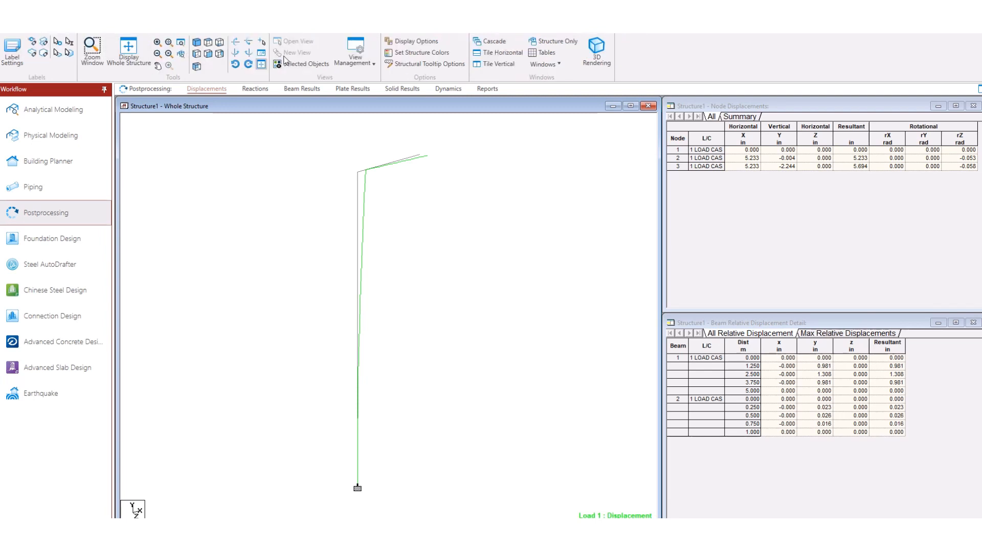
{"action": "left_click", "coordinate": [210, 55]}
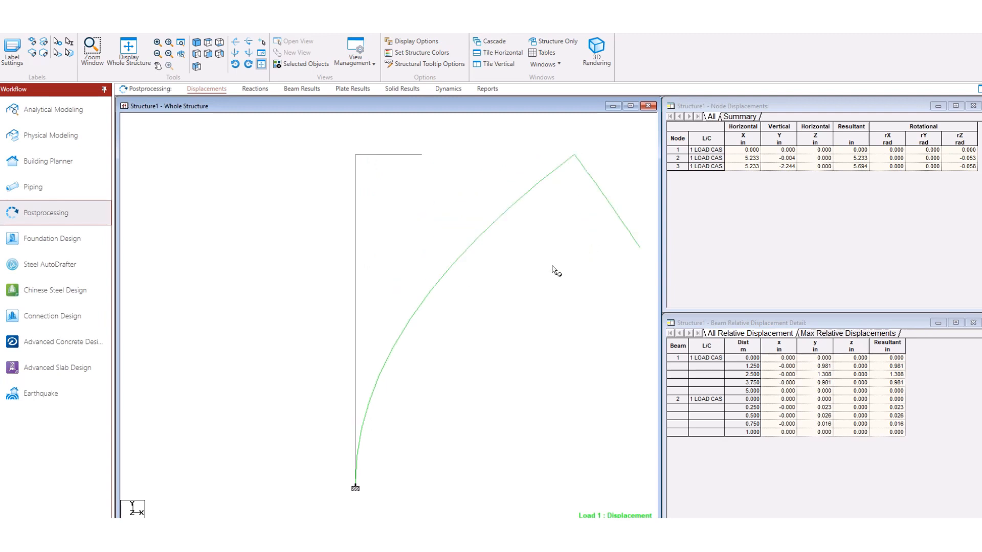
{"action": "left_click", "coordinate": [302, 89]}
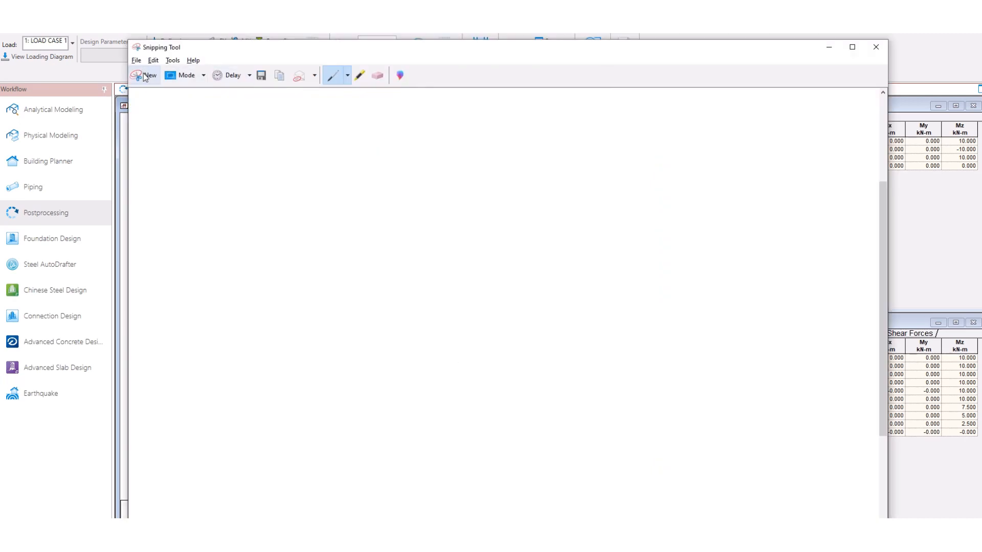
Capture the bending moment diagram together with the beam end force and force detail tables in Snipping Tool.
{"action": "left_click", "coordinate": [137, 74]}
{"action": "left_click_drag", "start_coordinate": [189, 113], "coordinate": [965, 505]}
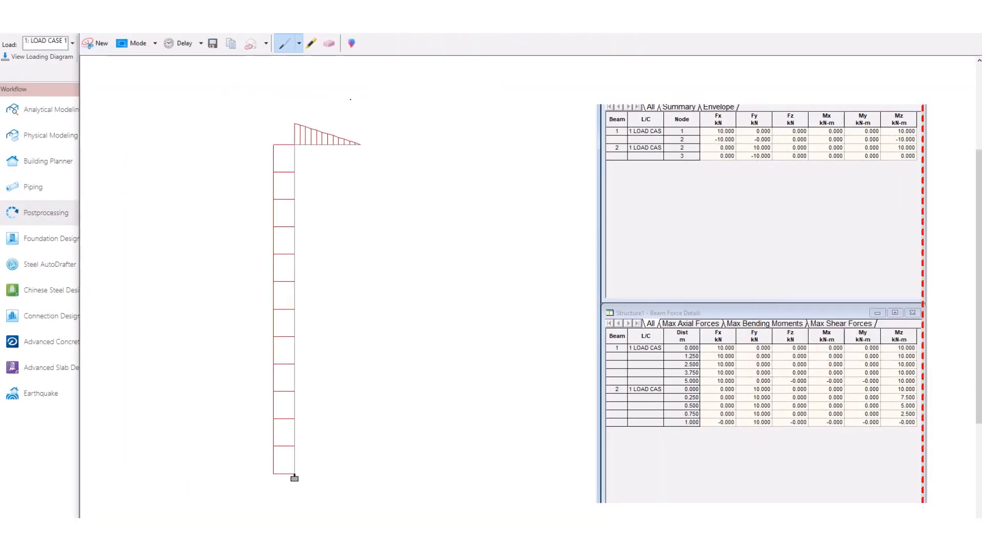
Sketch the downward end load and the deflected column and arm over the moment diagram, and erase these strokes again.
{"action": "left_click_drag", "start_coordinate": [357, 94], "coordinate": [361, 131]}
{"action": "left_click_drag", "start_coordinate": [320, 144], "coordinate": [391, 177]}
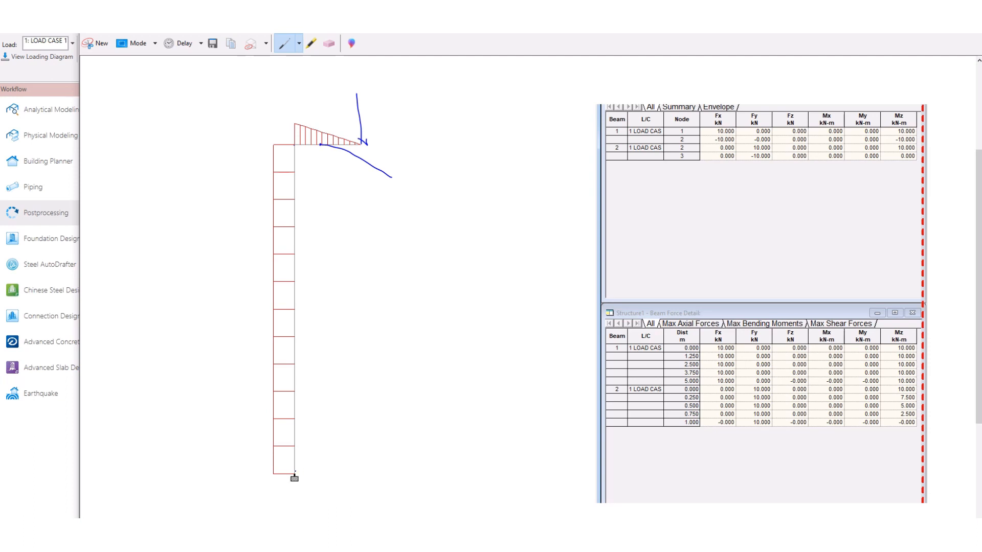
{"action": "left_click_drag", "start_coordinate": [300, 441], "coordinate": [300, 433]}
{"action": "mouse_move", "coordinate": [294, 473]}
{"action": "left_mouse_down"}
{"action": "mouse_move", "coordinate": [312, 319]}
{"action": "mouse_move", "coordinate": [356, 188]}
{"action": "mouse_move", "coordinate": [374, 168]}
{"action": "mouse_move", "coordinate": [504, 261]}
{"action": "left_mouse_up"}
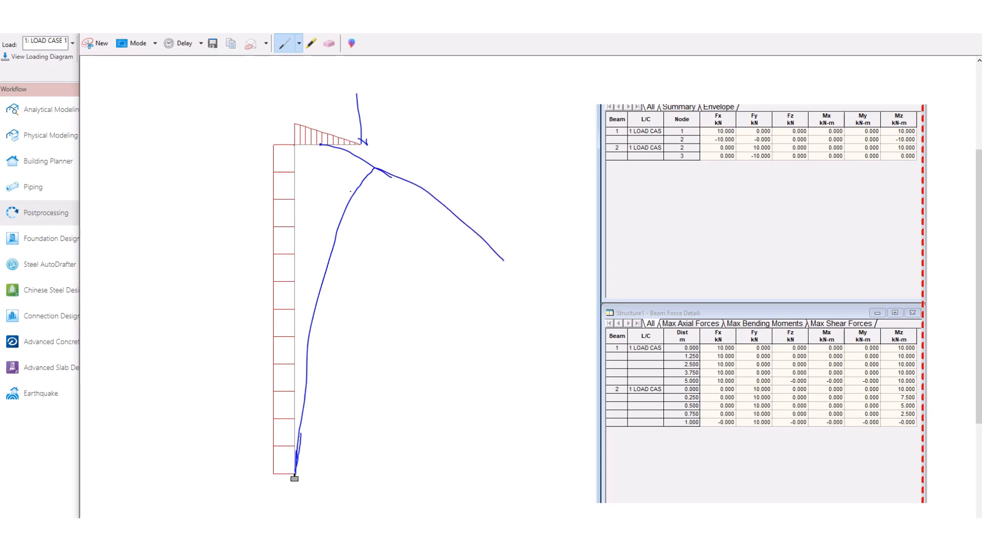
{"action": "left_click", "coordinate": [329, 43]}
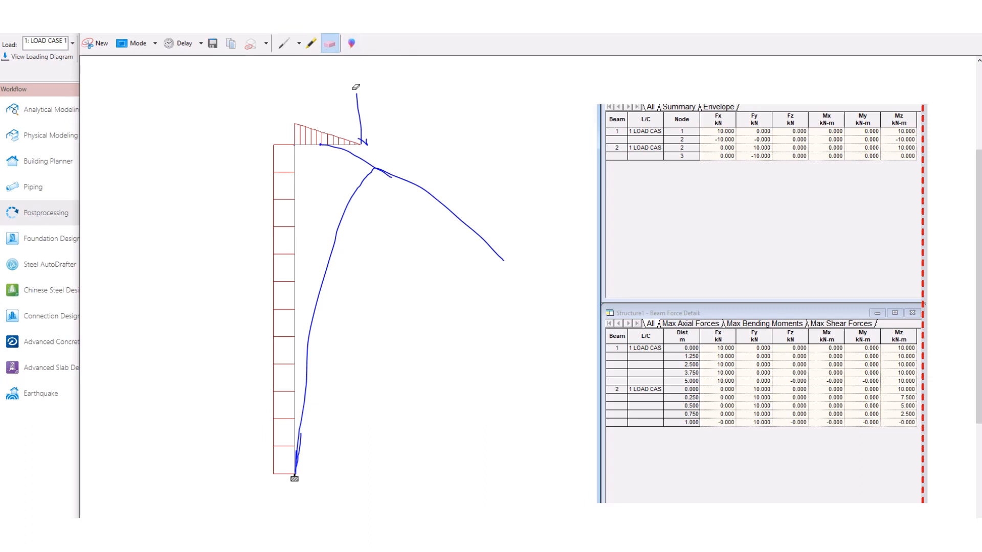
{"action": "mouse_move", "coordinate": [359, 186]}
{"action": "left_mouse_down"}
{"action": "mouse_move", "coordinate": [388, 152]}
{"action": "mouse_move", "coordinate": [274, 362]}
{"action": "mouse_move", "coordinate": [308, 448]}
{"action": "left_mouse_up"}
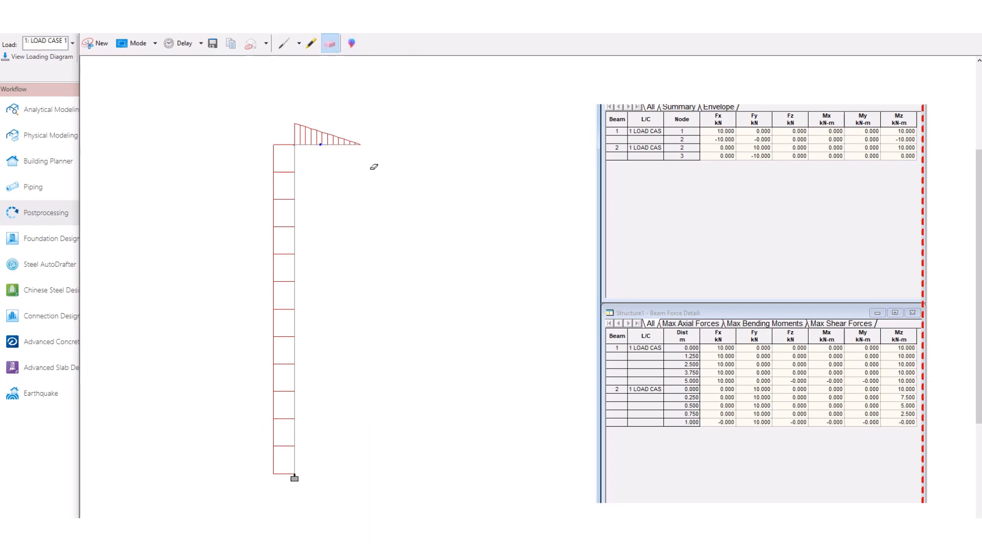
Outline the arm's moment diagram, add the load arrow labelled 10 and joint moment arrows, and circle beam 1's Mz value at node 2.
{"action": "left_click", "coordinate": [283, 44]}
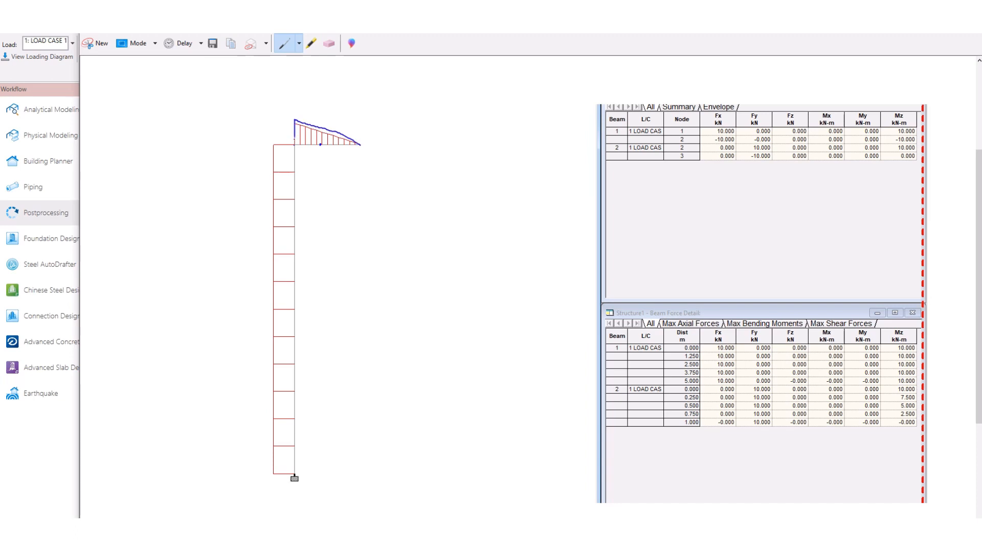
{"action": "left_click_drag", "start_coordinate": [365, 137], "coordinate": [351, 148]}
{"action": "mouse_move", "coordinate": [896, 138]}
{"action": "left_mouse_down"}
{"action": "mouse_move", "coordinate": [915, 137]}
{"action": "mouse_move", "coordinate": [896, 136]}
{"action": "left_mouse_up"}
{"action": "left_click_drag", "start_coordinate": [301, 136], "coordinate": [308, 175]}
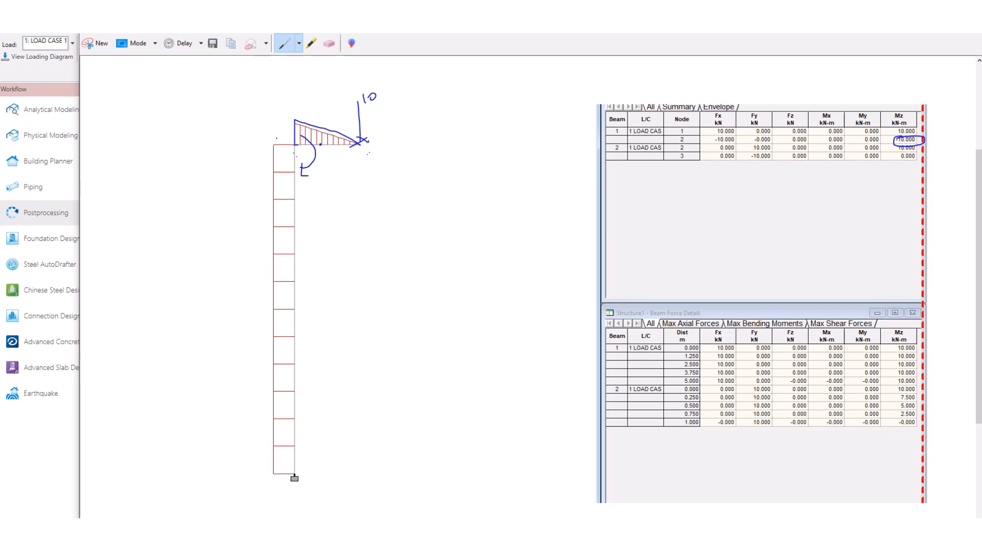
{"action": "mouse_move", "coordinate": [277, 139]}
{"action": "left_mouse_down"}
{"action": "mouse_move", "coordinate": [287, 165]}
{"action": "mouse_move", "coordinate": [302, 173]}
{"action": "left_mouse_up"}
{"action": "left_click_drag", "start_coordinate": [294, 100], "coordinate": [294, 125]}
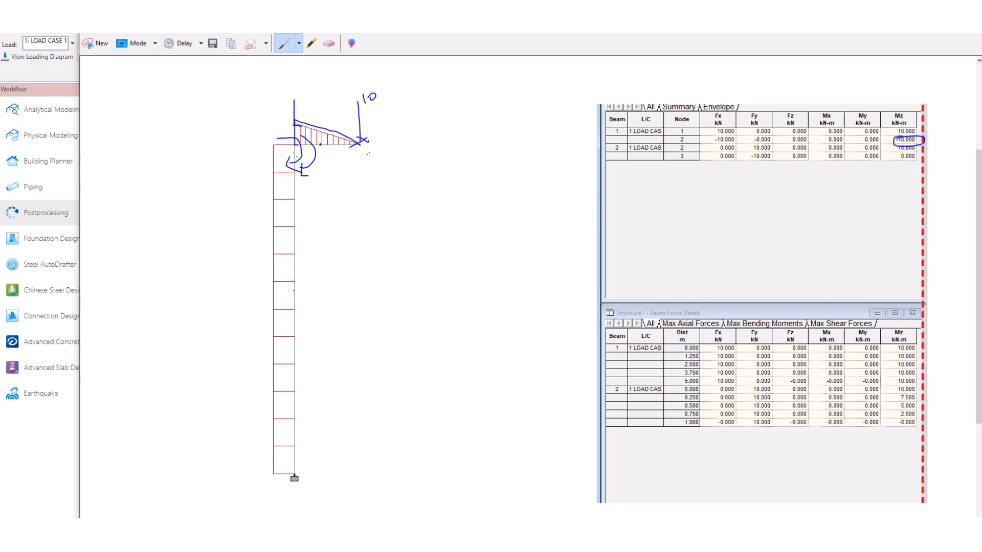
Draw the end load's line of action down beside the column and mark its horizontal distance from the column.
{"action": "mouse_move", "coordinate": [368, 161]}
{"action": "left_mouse_down"}
{"action": "mouse_move", "coordinate": [369, 377]}
{"action": "mouse_move", "coordinate": [375, 448]}
{"action": "mouse_move", "coordinate": [390, 449]}
{"action": "left_mouse_up"}
{"action": "left_click_drag", "start_coordinate": [338, 459], "coordinate": [381, 454]}
{"action": "mouse_move", "coordinate": [317, 411]}
{"action": "left_mouse_down"}
{"action": "mouse_move", "coordinate": [389, 411]}
{"action": "mouse_move", "coordinate": [313, 424]}
{"action": "left_mouse_up"}
{"action": "left_click_drag", "start_coordinate": [295, 393], "coordinate": [295, 416]}
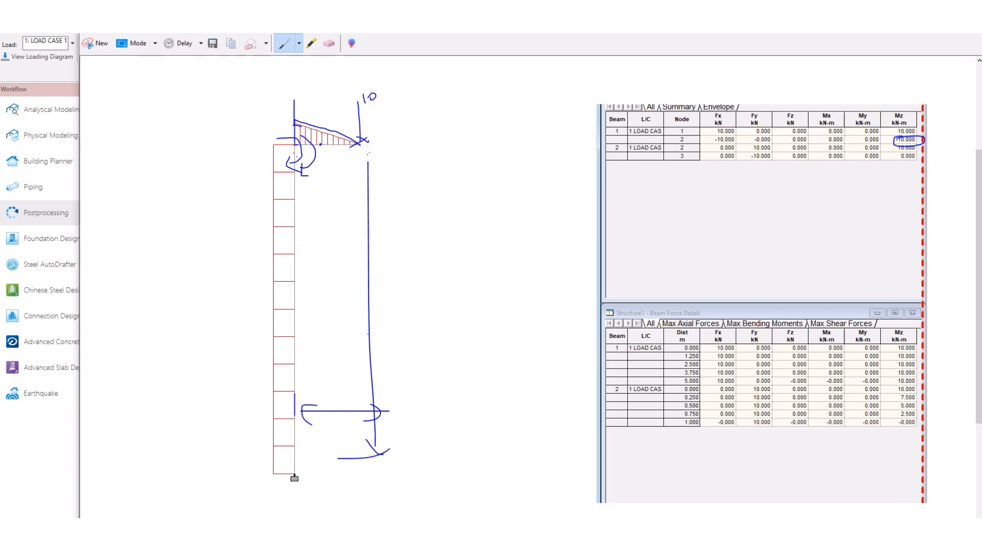
{"action": "left_click_drag", "start_coordinate": [371, 334], "coordinate": [371, 382]}
{"action": "left_click_drag", "start_coordinate": [360, 365], "coordinate": [370, 384]}
Circle both beams' Mz values and beam 1's Fx values in the force detail table, tracing a curve within the arm's moment diagram.
{"action": "mouse_move", "coordinate": [916, 427]}
{"action": "left_mouse_down"}
{"action": "mouse_move", "coordinate": [906, 393]}
{"action": "mouse_move", "coordinate": [903, 434]}
{"action": "mouse_move", "coordinate": [916, 412]}
{"action": "left_mouse_up"}
{"action": "left_click_drag", "start_coordinate": [359, 147], "coordinate": [299, 125]}
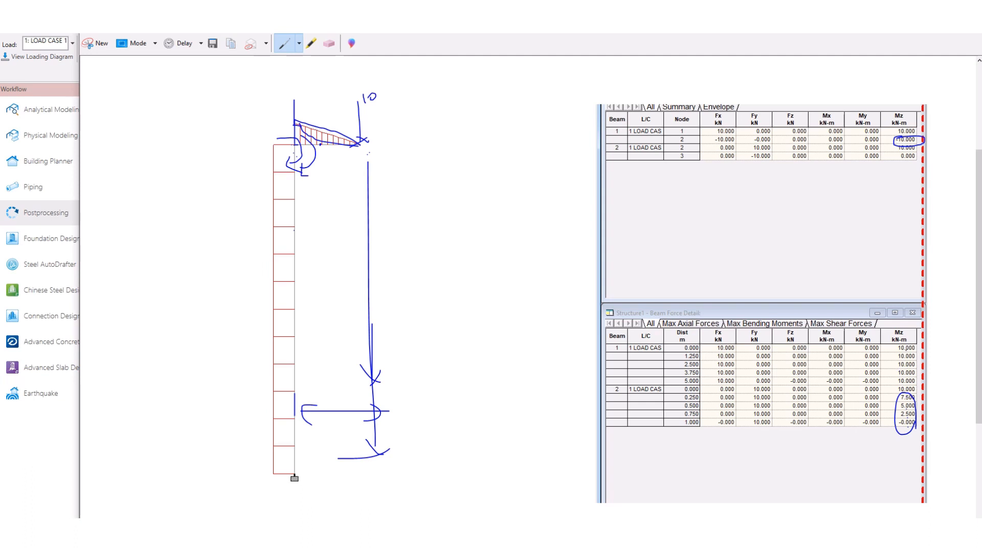
{"action": "mouse_move", "coordinate": [916, 342]}
{"action": "left_mouse_down"}
{"action": "mouse_move", "coordinate": [887, 350]}
{"action": "mouse_move", "coordinate": [901, 380]}
{"action": "mouse_move", "coordinate": [914, 340]}
{"action": "left_mouse_up"}
{"action": "mouse_move", "coordinate": [742, 349]}
{"action": "left_mouse_down"}
{"action": "mouse_move", "coordinate": [718, 341]}
{"action": "mouse_move", "coordinate": [716, 395]}
{"action": "mouse_move", "coordinate": [736, 353]}
{"action": "left_mouse_up"}
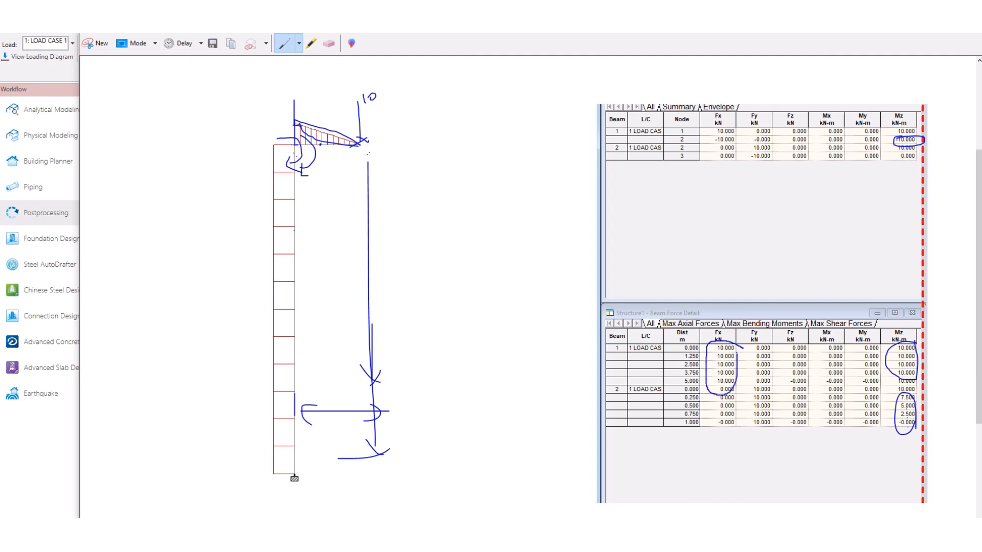
Add a downward force arrow on the column and sketch a separate rectangular beam with a downward arrow at its end.
{"action": "left_click_drag", "start_coordinate": [300, 253], "coordinate": [303, 283]}
{"action": "mouse_move", "coordinate": [460, 160]}
{"action": "left_mouse_down"}
{"action": "mouse_move", "coordinate": [542, 160]}
{"action": "mouse_move", "coordinate": [514, 137]}
{"action": "mouse_move", "coordinate": [454, 138]}
{"action": "mouse_move", "coordinate": [464, 161]}
{"action": "left_mouse_up"}
{"action": "mouse_move", "coordinate": [548, 158]}
{"action": "left_mouse_down"}
{"action": "mouse_move", "coordinate": [562, 158]}
{"action": "mouse_move", "coordinate": [558, 165]}
{"action": "left_mouse_up"}
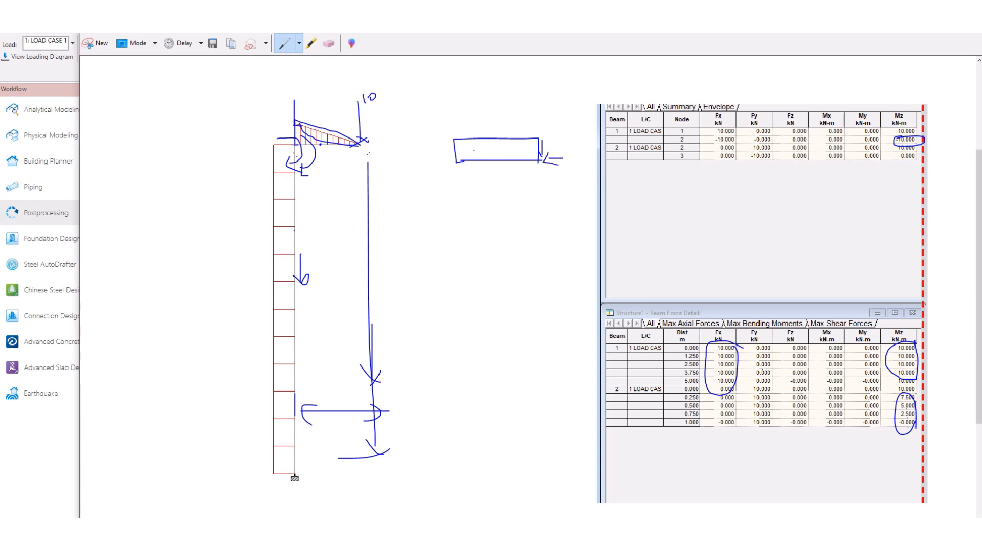
Circle beam 1's Fy and Fz values and beam 2's Fx and Fy values in the force detail table, and add a check mark.
{"action": "mouse_move", "coordinate": [776, 348]}
{"action": "left_mouse_down"}
{"action": "mouse_move", "coordinate": [748, 358]}
{"action": "mouse_move", "coordinate": [785, 384]}
{"action": "mouse_move", "coordinate": [795, 341]}
{"action": "mouse_move", "coordinate": [755, 343]}
{"action": "left_mouse_up"}
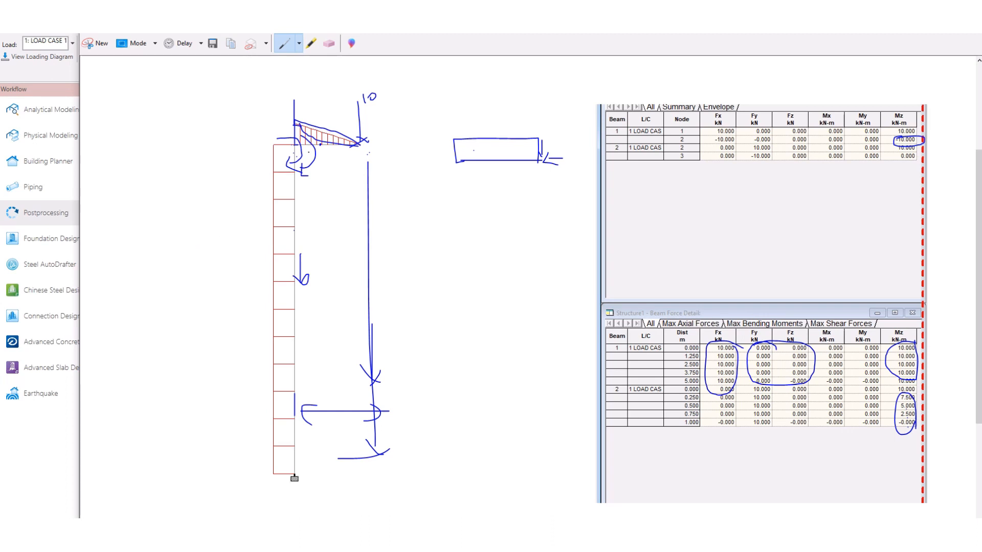
{"action": "mouse_move", "coordinate": [740, 397]}
{"action": "left_mouse_down"}
{"action": "mouse_move", "coordinate": [719, 387]}
{"action": "mouse_move", "coordinate": [730, 420]}
{"action": "left_mouse_up"}
{"action": "mouse_move", "coordinate": [772, 386]}
{"action": "left_mouse_down"}
{"action": "mouse_move", "coordinate": [761, 433]}
{"action": "mouse_move", "coordinate": [769, 384]}
{"action": "left_mouse_up"}
{"action": "mouse_move", "coordinate": [756, 443]}
{"action": "left_mouse_down"}
{"action": "mouse_move", "coordinate": [760, 453]}
{"action": "mouse_move", "coordinate": [781, 427]}
{"action": "left_mouse_up"}
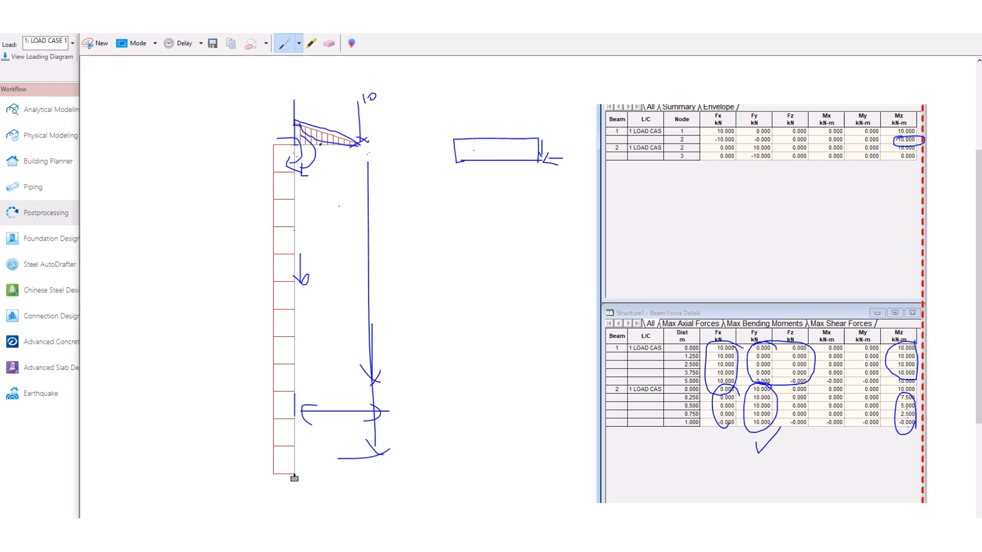
Sketch a small column-and-arm frame with a downward end load and rectangular force diagrams along both members.
{"action": "mouse_move", "coordinate": [530, 295]}
{"action": "left_mouse_down"}
{"action": "mouse_move", "coordinate": [480, 294]}
{"action": "mouse_move", "coordinate": [479, 394]}
{"action": "left_mouse_up"}
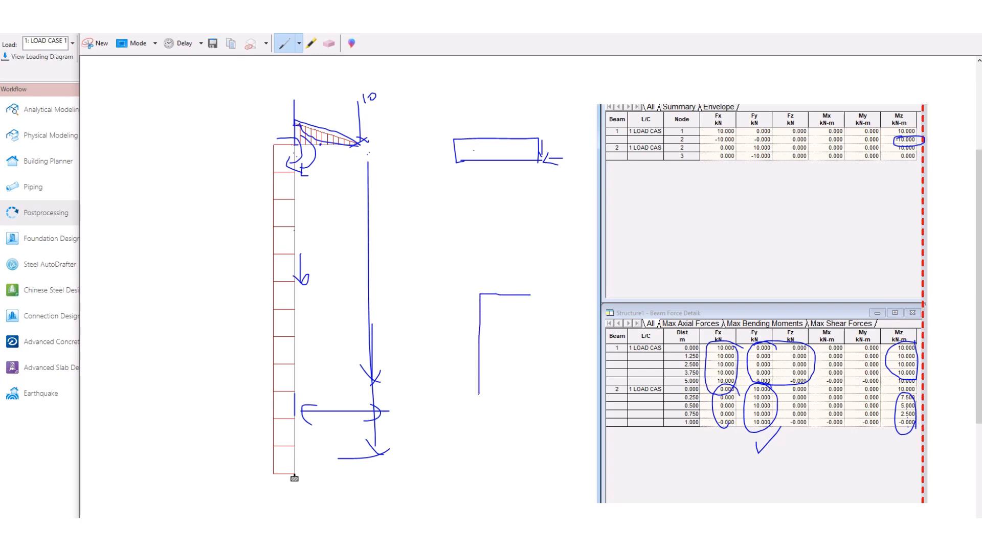
{"action": "mouse_move", "coordinate": [527, 265]}
{"action": "left_mouse_down"}
{"action": "mouse_move", "coordinate": [531, 311]}
{"action": "mouse_move", "coordinate": [479, 310]}
{"action": "mouse_move", "coordinate": [530, 290]}
{"action": "mouse_move", "coordinate": [480, 333]}
{"action": "mouse_move", "coordinate": [480, 394]}
{"action": "left_mouse_up"}
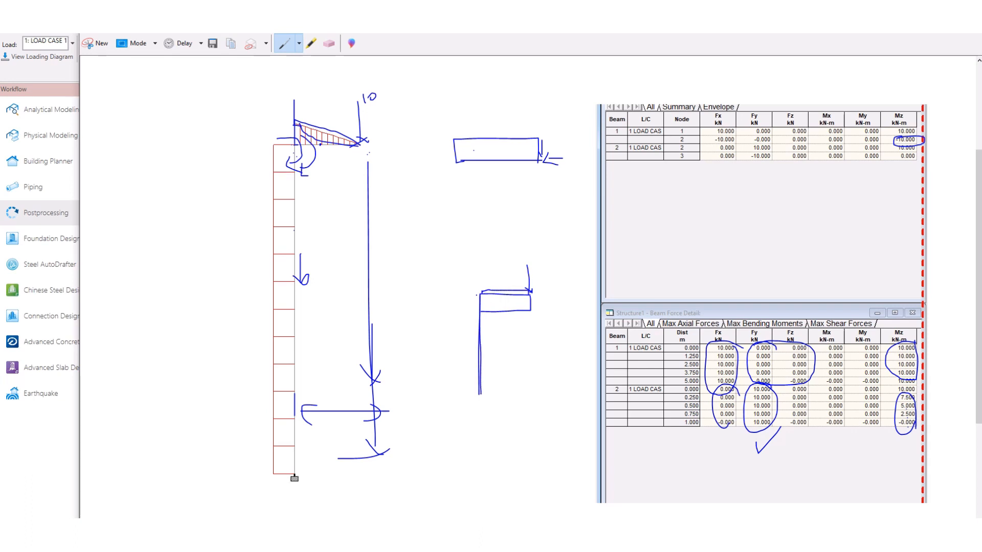
{"action": "mouse_move", "coordinate": [467, 295]}
{"action": "left_mouse_down"}
{"action": "mouse_move", "coordinate": [471, 394]}
{"action": "mouse_move", "coordinate": [480, 394]}
{"action": "left_mouse_up"}
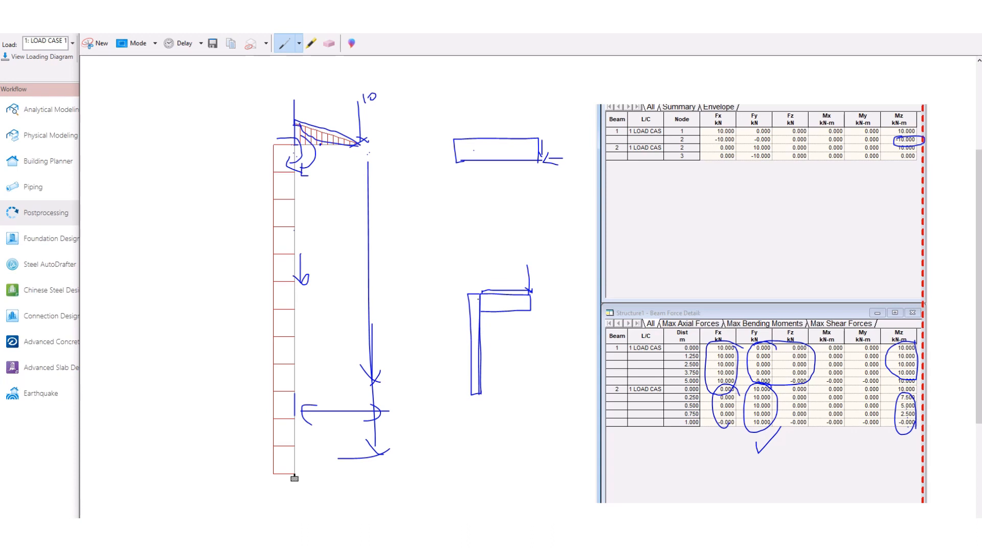
{"action": "left_click", "coordinate": [482, 298]}
Switch back to STAAD.Pro, open the displacement results and capture them in Snipping Tool.
{"action": "left_click", "coordinate": [340, 538]}
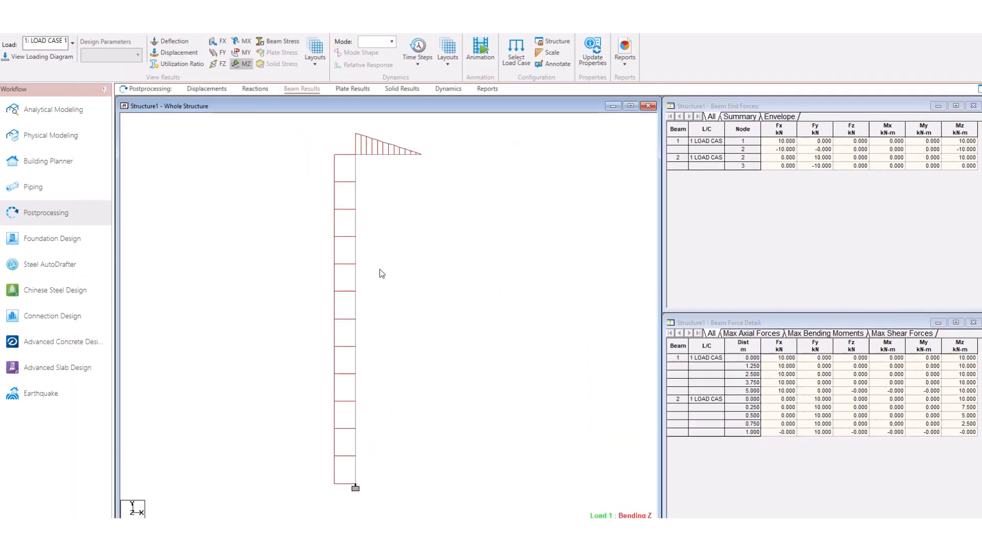
{"action": "left_click", "coordinate": [206, 89]}
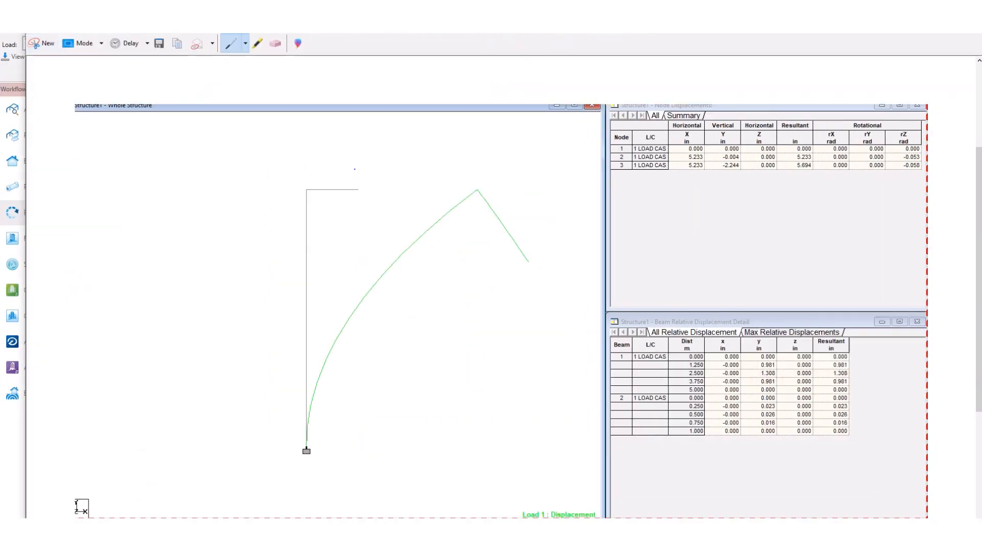
Mark the end load and a dashed horizontal reference at the displaced joint, and trace the deflected arm and column in blue.
{"action": "left_click_drag", "start_coordinate": [355, 162], "coordinate": [358, 185]}
{"action": "left_click_drag", "start_coordinate": [488, 188], "coordinate": [504, 188]}
{"action": "left_click_drag", "start_coordinate": [518, 188], "coordinate": [536, 189]}
{"action": "left_click_drag", "start_coordinate": [479, 190], "coordinate": [538, 293]}
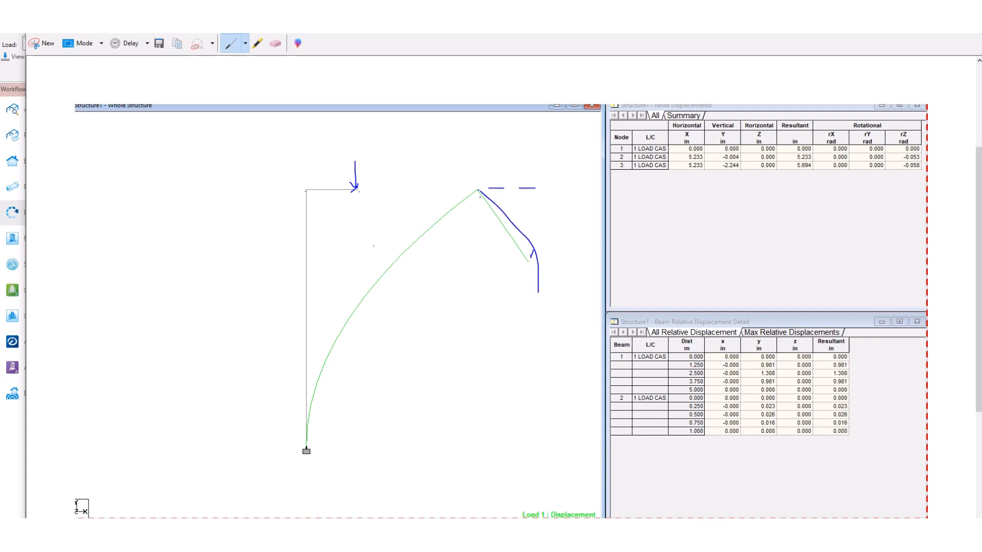
{"action": "mouse_move", "coordinate": [477, 192]}
{"action": "left_mouse_down"}
{"action": "mouse_move", "coordinate": [359, 287]}
{"action": "mouse_move", "coordinate": [306, 444]}
{"action": "left_mouse_up"}
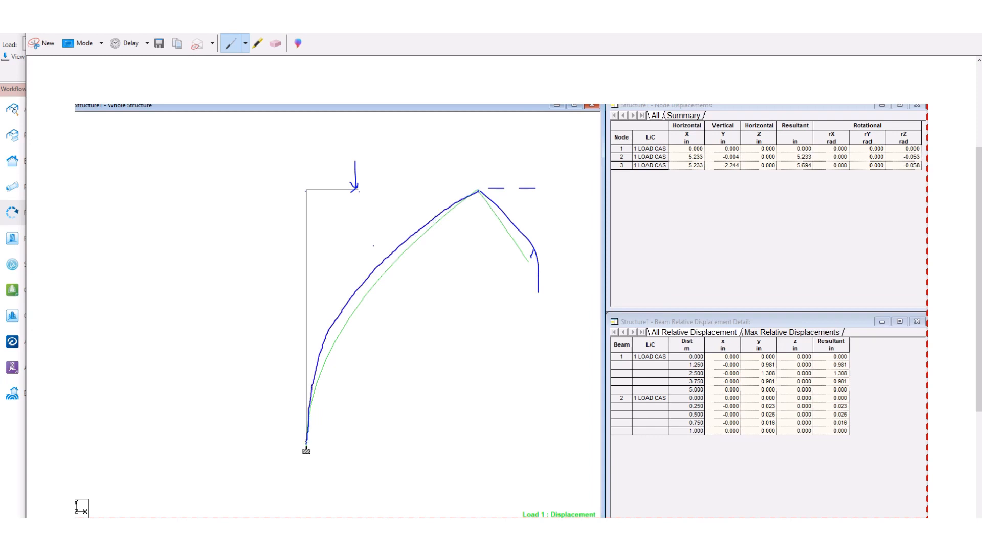
Draw long arrows pointing to the deflected column and arm, and outline the moment diagram around the undeformed frame.
{"action": "left_click_drag", "start_coordinate": [351, 298], "coordinate": [562, 518]}
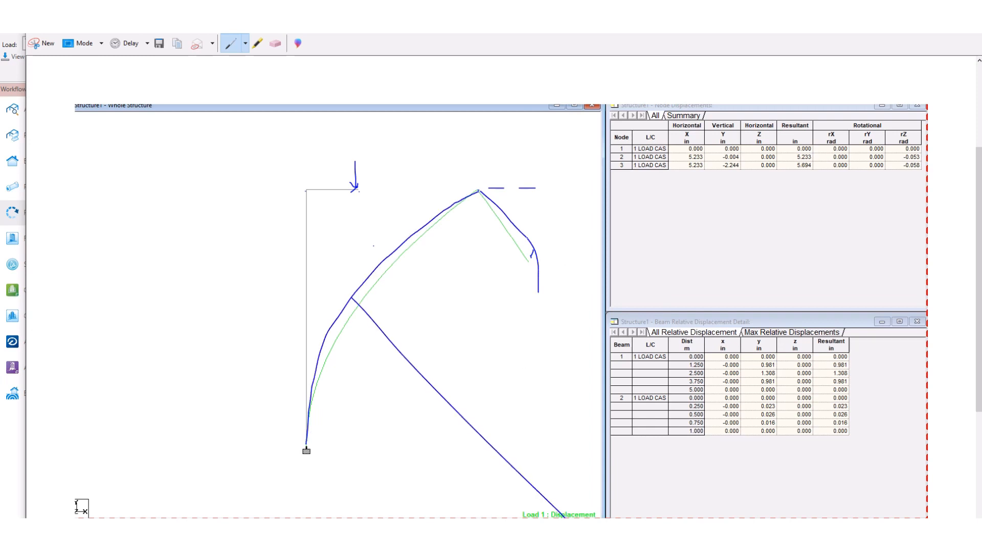
{"action": "mouse_move", "coordinate": [298, 476]}
{"action": "left_mouse_down"}
{"action": "mouse_move", "coordinate": [518, 232]}
{"action": "mouse_move", "coordinate": [529, 255]}
{"action": "left_mouse_up"}
{"action": "left_click_drag", "start_coordinate": [365, 299], "coordinate": [361, 318]}
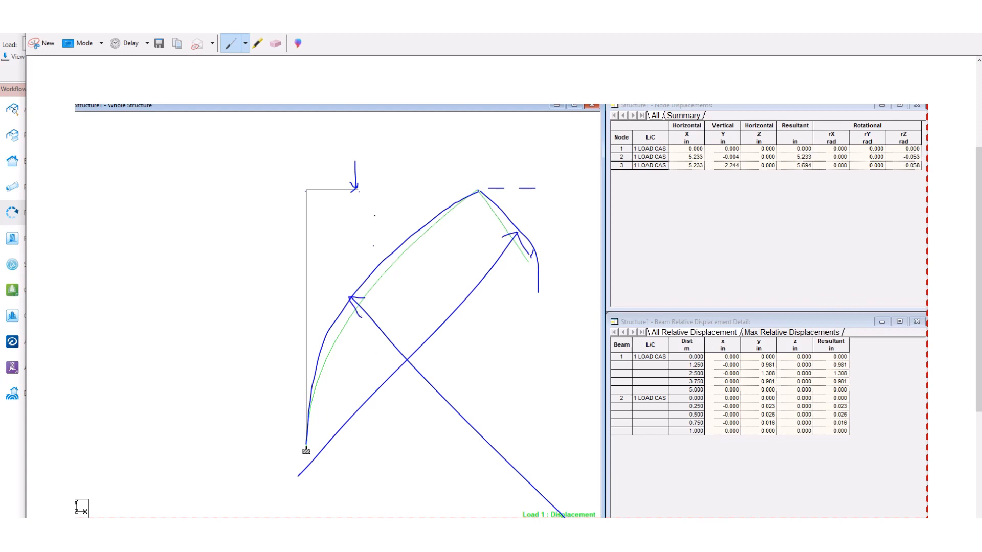
{"action": "mouse_move", "coordinate": [361, 190]}
{"action": "left_mouse_down"}
{"action": "mouse_move", "coordinate": [306, 169]}
{"action": "mouse_move", "coordinate": [309, 197]}
{"action": "mouse_move", "coordinate": [271, 191]}
{"action": "mouse_move", "coordinate": [261, 424]}
{"action": "mouse_move", "coordinate": [276, 455]}
{"action": "mouse_move", "coordinate": [309, 453]}
{"action": "left_mouse_up"}
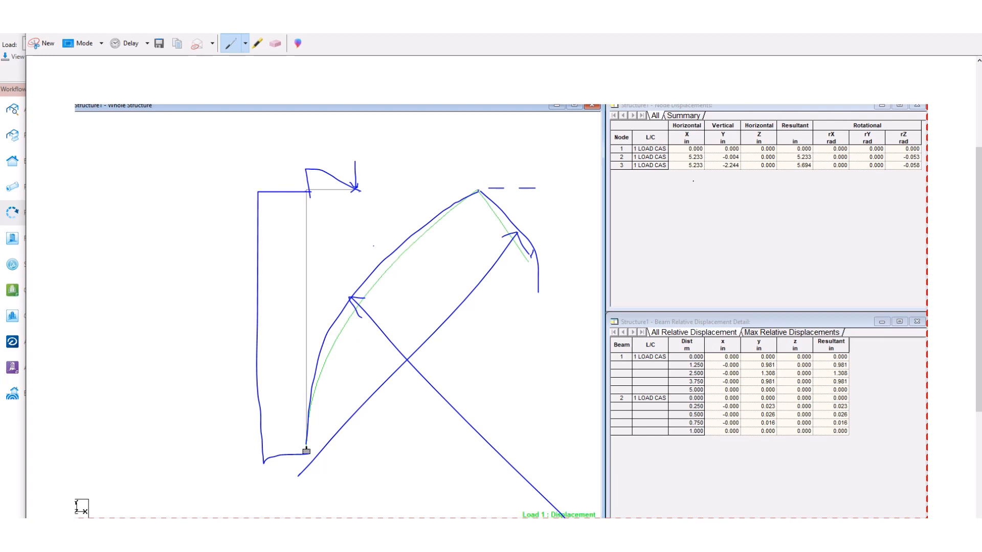
Mark the X and Y displacements of nodes 2 and 3, strike out node 1's row, and annotate the top joint and base support.
{"action": "mouse_move", "coordinate": [705, 158]}
{"action": "left_mouse_down"}
{"action": "mouse_move", "coordinate": [693, 178]}
{"action": "mouse_move", "coordinate": [705, 150]}
{"action": "left_mouse_up"}
{"action": "left_click_drag", "start_coordinate": [307, 192], "coordinate": [418, 200]}
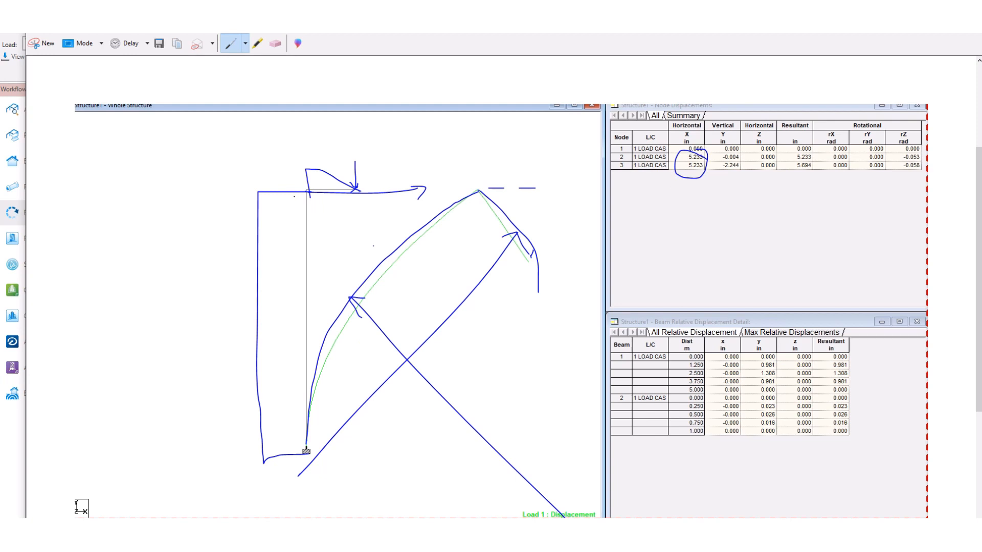
{"action": "mouse_move", "coordinate": [307, 439]}
{"action": "left_mouse_down"}
{"action": "mouse_move", "coordinate": [313, 464]}
{"action": "mouse_move", "coordinate": [330, 440]}
{"action": "left_mouse_up"}
{"action": "left_click_drag", "start_coordinate": [681, 148], "coordinate": [924, 149]}
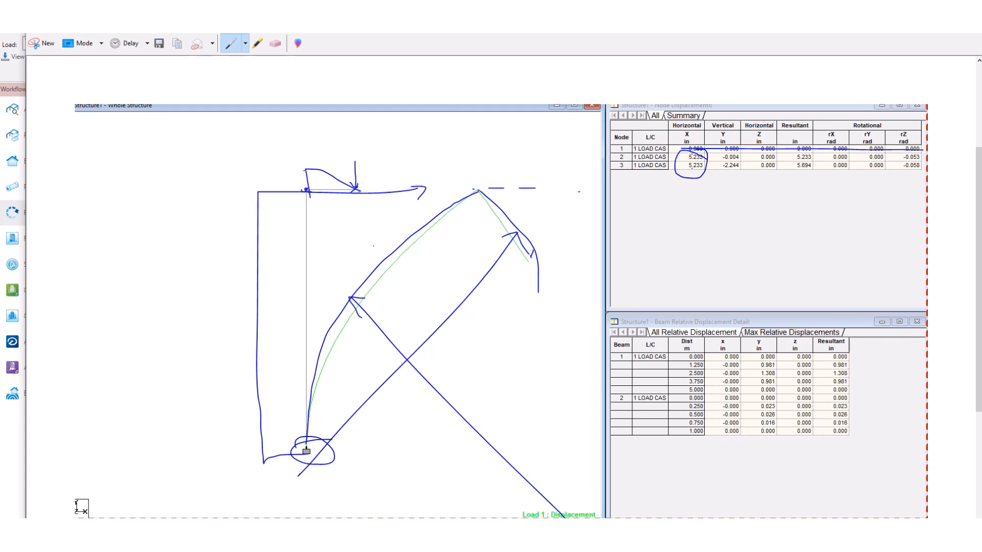
{"action": "mouse_move", "coordinate": [305, 169]}
{"action": "left_mouse_down"}
{"action": "mouse_move", "coordinate": [307, 188]}
{"action": "mouse_move", "coordinate": [315, 185]}
{"action": "left_mouse_up"}
{"action": "mouse_move", "coordinate": [742, 158]}
{"action": "left_mouse_down"}
{"action": "mouse_move", "coordinate": [765, 152]}
{"action": "mouse_move", "coordinate": [744, 168]}
{"action": "mouse_move", "coordinate": [757, 159]}
{"action": "left_mouse_up"}
Sketch a separate column-and-arm frame in blue, adding a fixed base and node labels 2 and 3 in red.
{"action": "left_click_drag", "start_coordinate": [79, 216], "coordinate": [84, 311]}
{"action": "left_click_drag", "start_coordinate": [79, 214], "coordinate": [128, 213]}
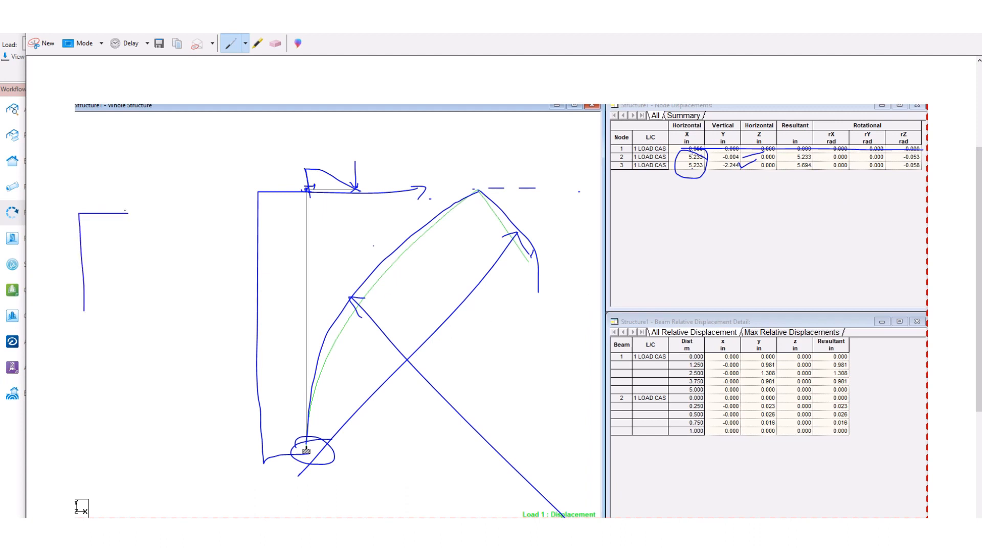
{"action": "left_click", "coordinate": [246, 44]}
{"action": "left_click", "coordinate": [250, 60]}
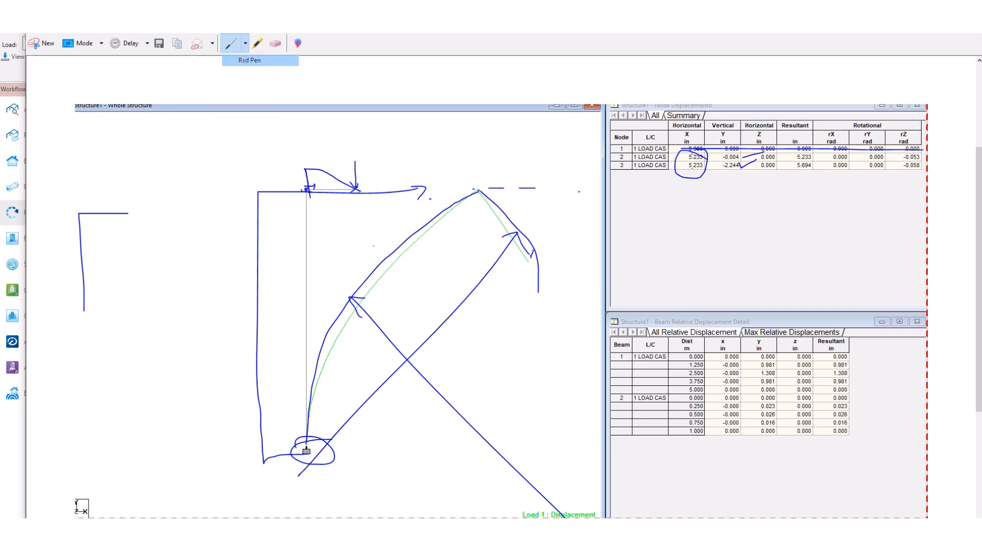
{"action": "mouse_move", "coordinate": [132, 208]}
{"action": "left_mouse_down"}
{"action": "mouse_move", "coordinate": [142, 215]}
{"action": "mouse_move", "coordinate": [78, 211]}
{"action": "left_mouse_up"}
{"action": "mouse_move", "coordinate": [81, 314]}
{"action": "left_mouse_down"}
{"action": "mouse_move", "coordinate": [82, 326]}
{"action": "mouse_move", "coordinate": [97, 312]}
{"action": "mouse_move", "coordinate": [76, 318]}
{"action": "mouse_move", "coordinate": [86, 319]}
{"action": "left_mouse_up"}
{"action": "left_click_drag", "start_coordinate": [97, 313], "coordinate": [92, 318]}
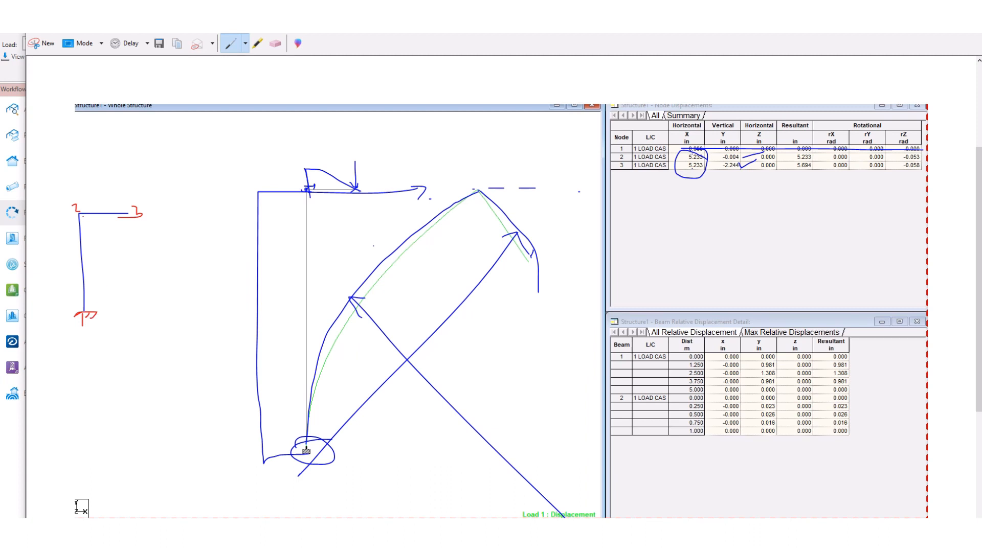
Sketch the frame's deflected column and arm with a dashed horizontal reference in red, and underline node 2's Y displacement.
{"action": "left_click", "coordinate": [145, 211]}
{"action": "left_click_drag", "start_coordinate": [176, 217], "coordinate": [198, 217]}
{"action": "left_click_drag", "start_coordinate": [203, 217], "coordinate": [248, 216]}
{"action": "mouse_move", "coordinate": [84, 311]}
{"action": "left_mouse_down"}
{"action": "mouse_move", "coordinate": [147, 224]}
{"action": "mouse_move", "coordinate": [175, 217]}
{"action": "left_mouse_up"}
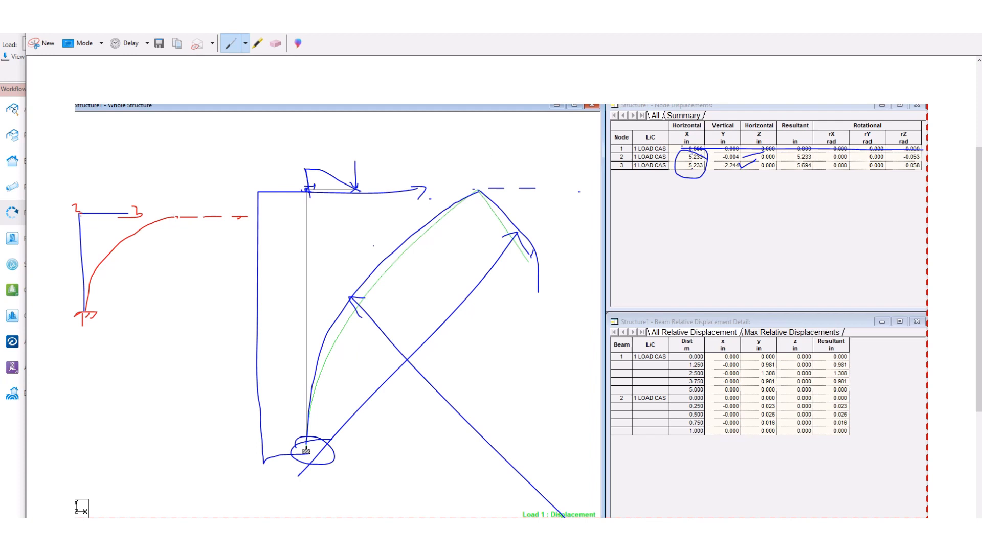
{"action": "left_click_drag", "start_coordinate": [726, 159], "coordinate": [746, 160]}
{"action": "left_click_drag", "start_coordinate": [177, 217], "coordinate": [240, 270]}
Circle the rZ rotations of nodes 2 and 3 in red and draw a sloping curve from the sketched frame's node 2.
{"action": "left_click_drag", "start_coordinate": [100, 480], "coordinate": [84, 502]}
{"action": "mouse_move", "coordinate": [899, 157]}
{"action": "left_mouse_down"}
{"action": "mouse_move", "coordinate": [931, 166]}
{"action": "mouse_move", "coordinate": [903, 152]}
{"action": "left_mouse_up"}
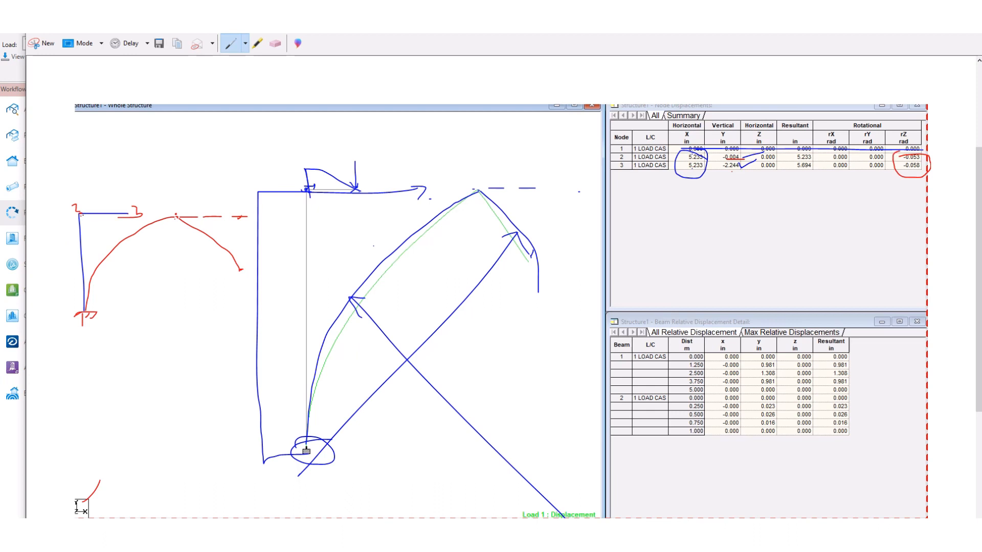
{"action": "mouse_move", "coordinate": [79, 215]}
{"action": "left_mouse_down"}
{"action": "mouse_move", "coordinate": [96, 221]}
{"action": "mouse_move", "coordinate": [70, 224]}
{"action": "mouse_move", "coordinate": [86, 219]}
{"action": "mouse_move", "coordinate": [115, 241]}
{"action": "left_mouse_up"}
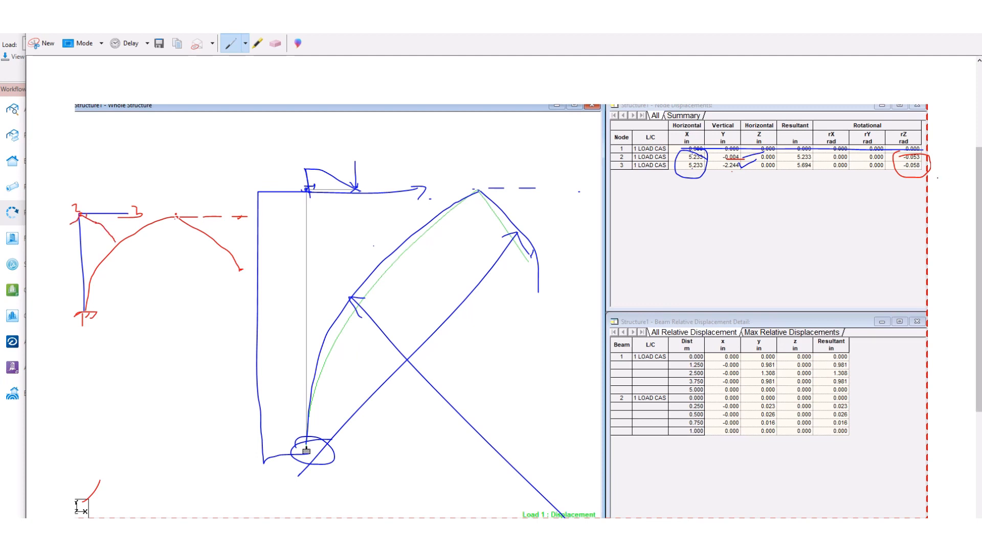